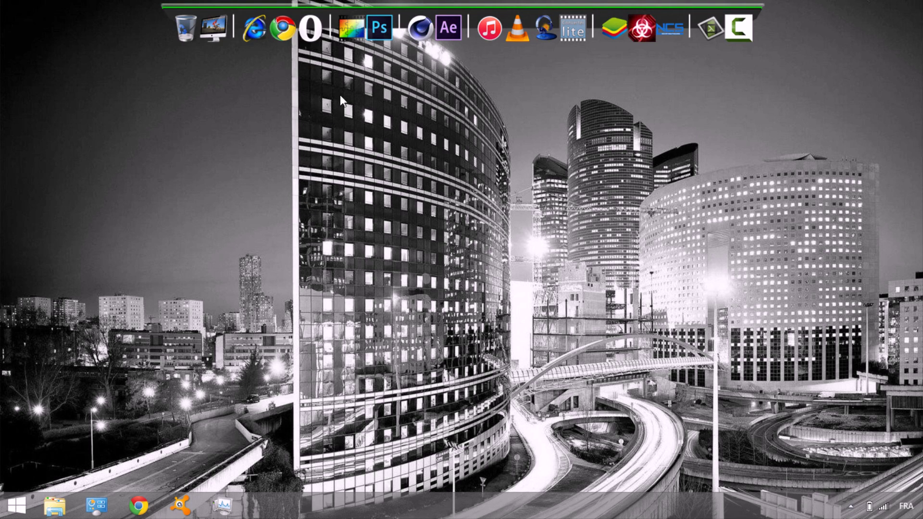
# Open Photoshop and create a new 1000 × 1000 pixel RGB document at 72 pixels/inch with a white background.
pyautogui.click(380, 47)
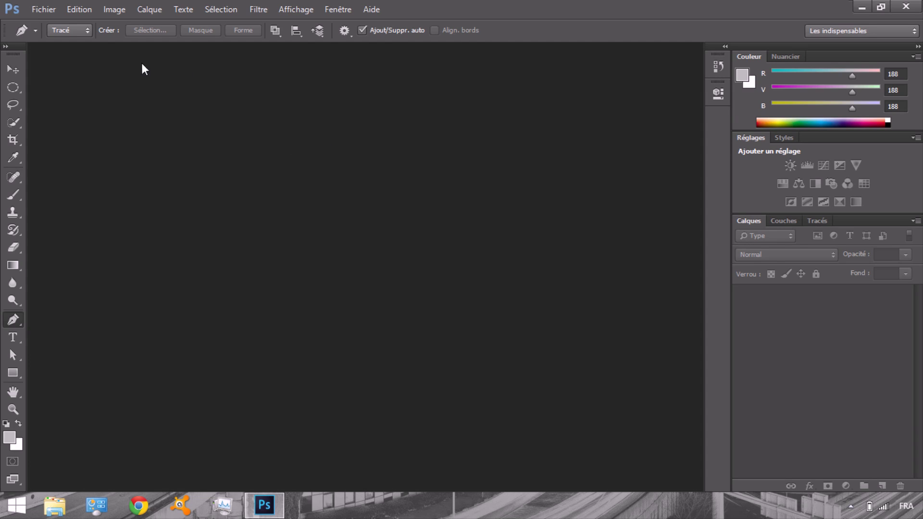
pyautogui.click(44, 11)
pyautogui.click(71, 22)
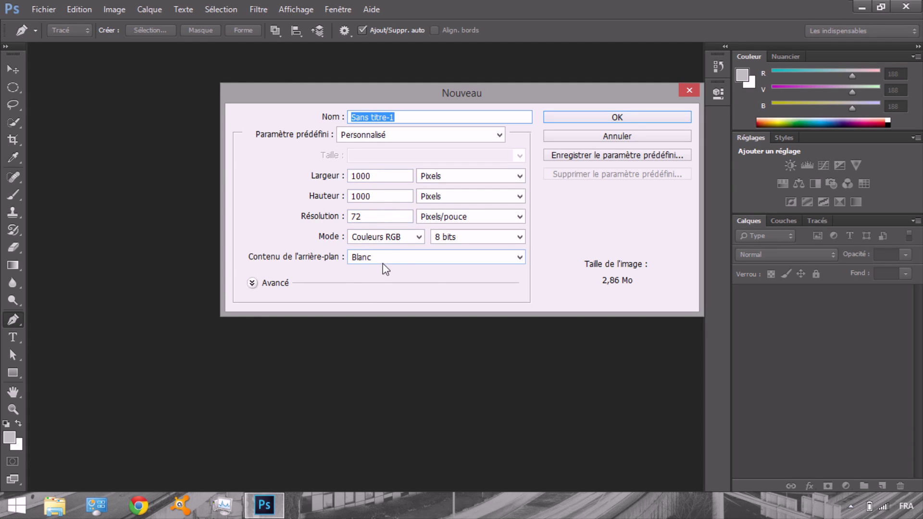
pyautogui.click(636, 117)
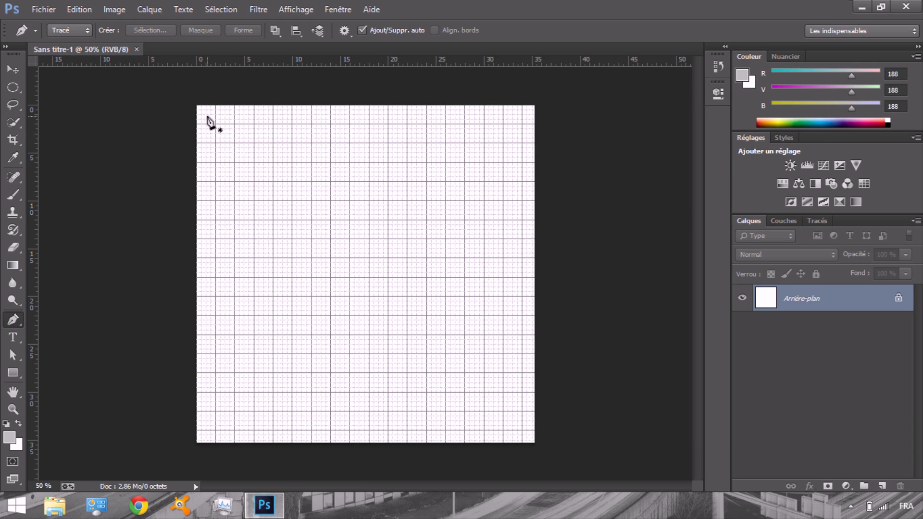
# Check that the grid display is enabled, and place a vertical and a horizontal guide crossing at the canvas centre.
pyautogui.click(294, 10)
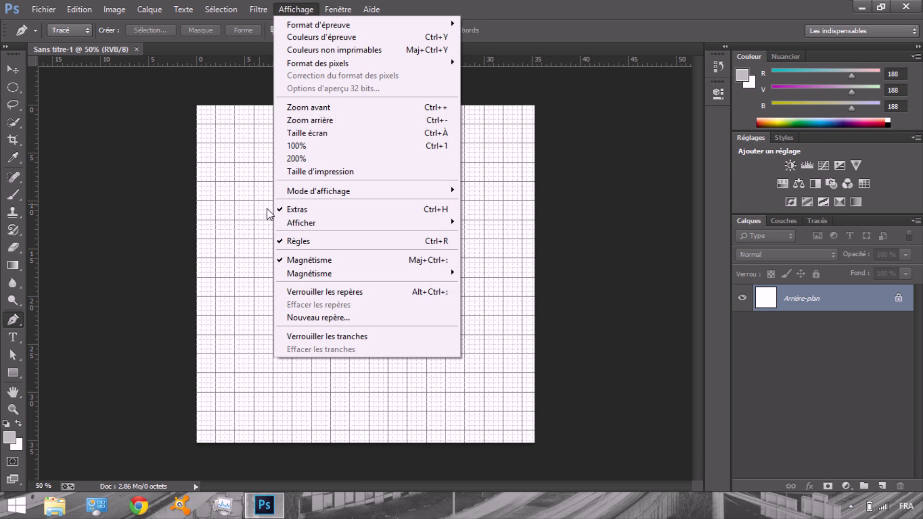
pyautogui.moveTo(329, 225)
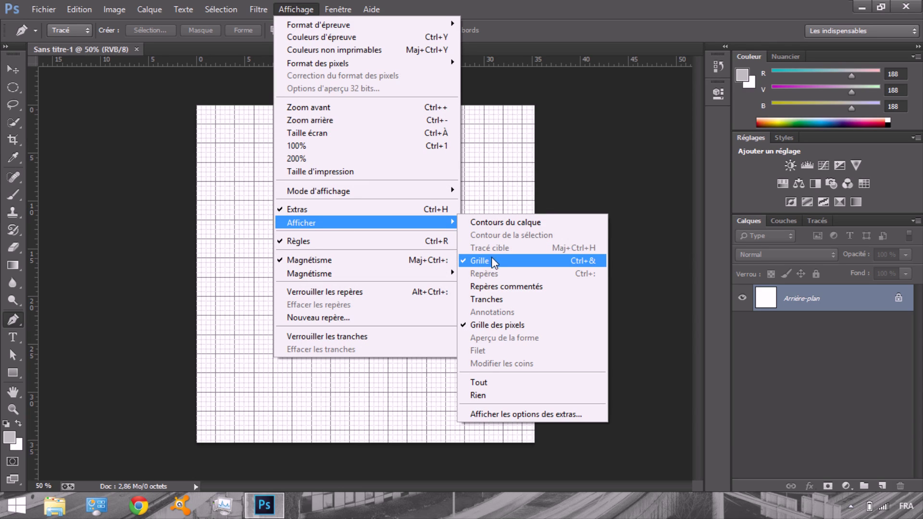
pyautogui.click(615, 152)
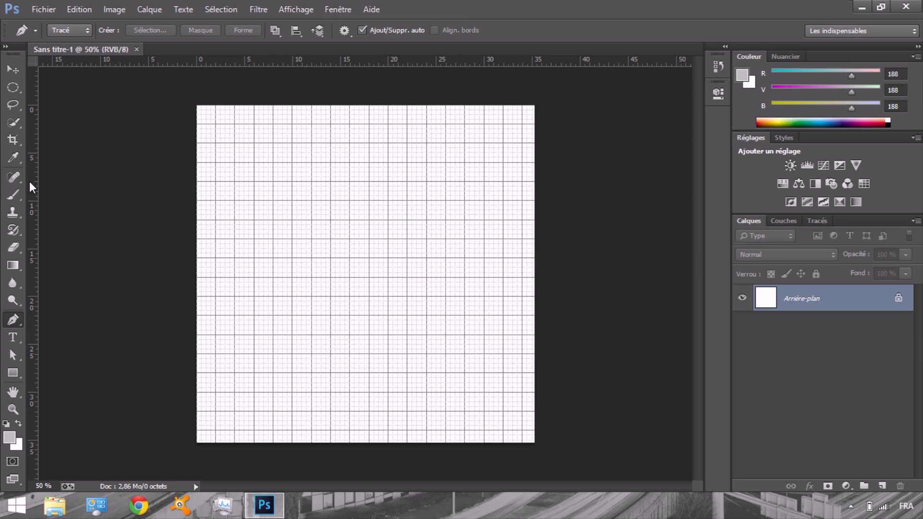
pyautogui.moveTo(297, 136); pyautogui.dragTo(369, 136)
pyautogui.moveTo(393, 70); pyautogui.dragTo(345, 275)
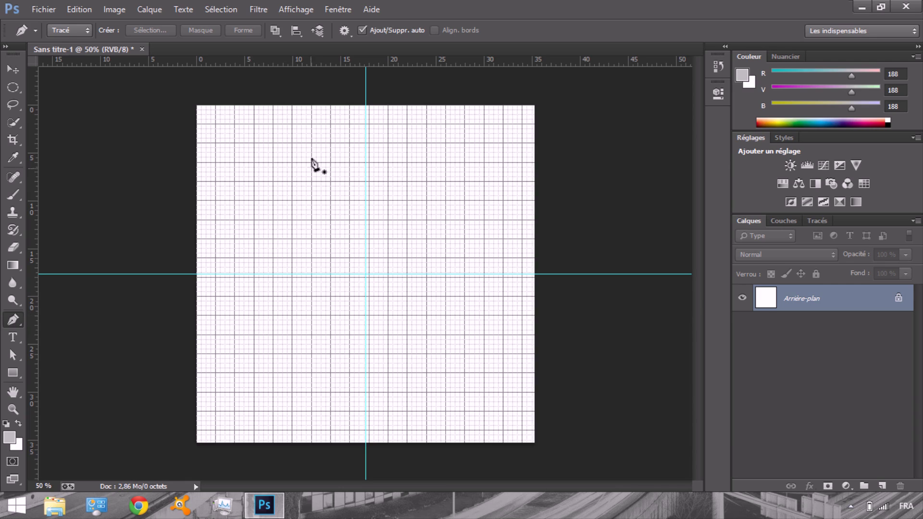
# Draw a closed straight-edged Pen path of a U-shaped band about 28 cm wide, with bevelled lower corners, a slanted upper-left tip and shorter right arm.
pyautogui.click(253, 144)
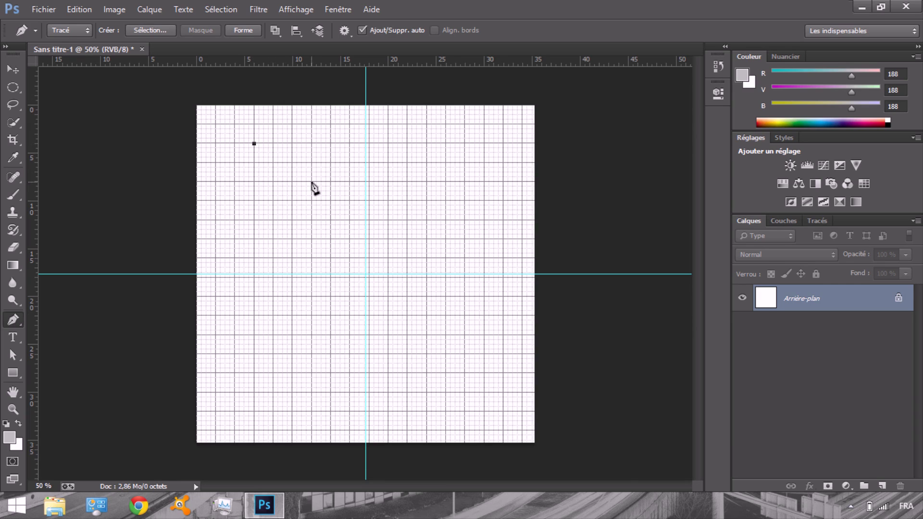
pyautogui.click(311, 182)
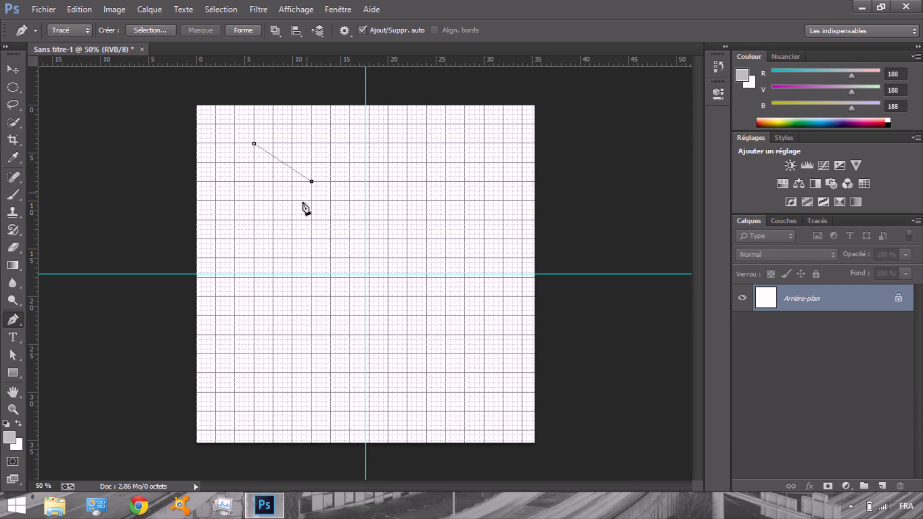
pyautogui.click(311, 335)
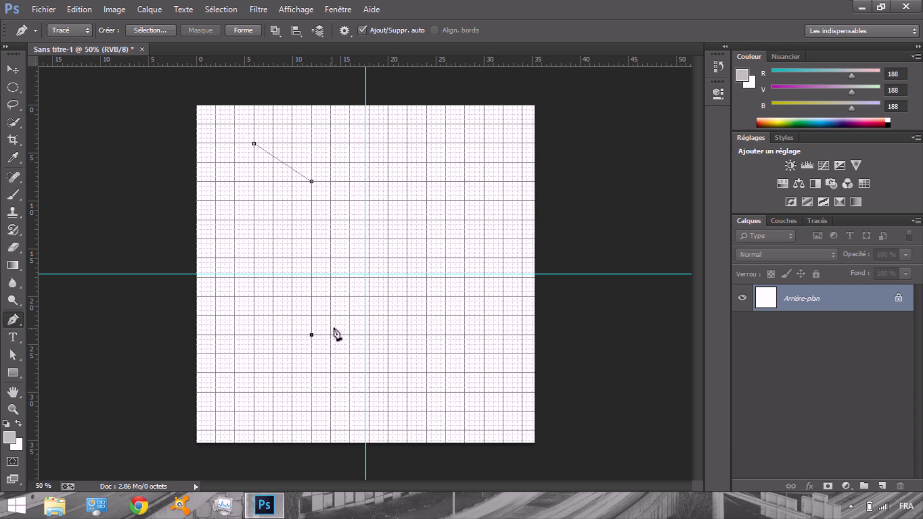
pyautogui.click(446, 334)
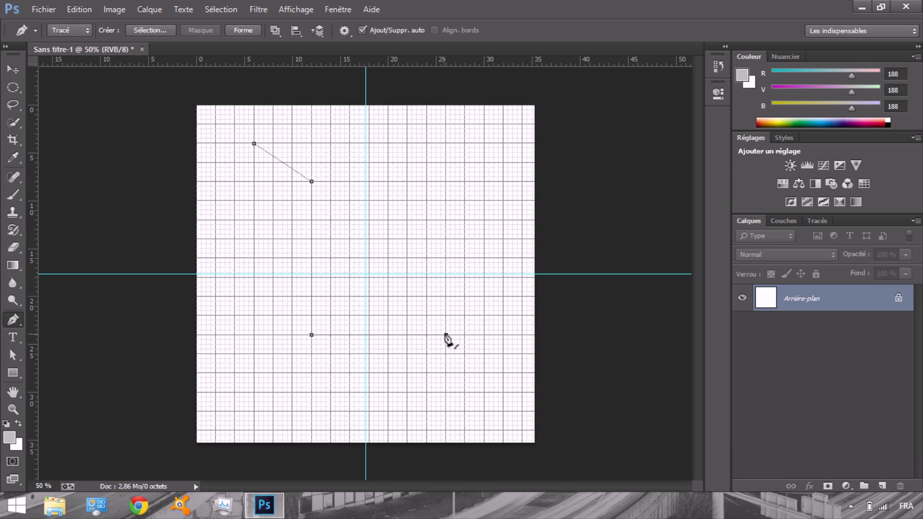
pyautogui.click(446, 278)
pyautogui.click(484, 239)
pyautogui.click(483, 334)
pyautogui.click(446, 373)
pyautogui.click(312, 373)
pyautogui.click(273, 339)
pyautogui.click(273, 200)
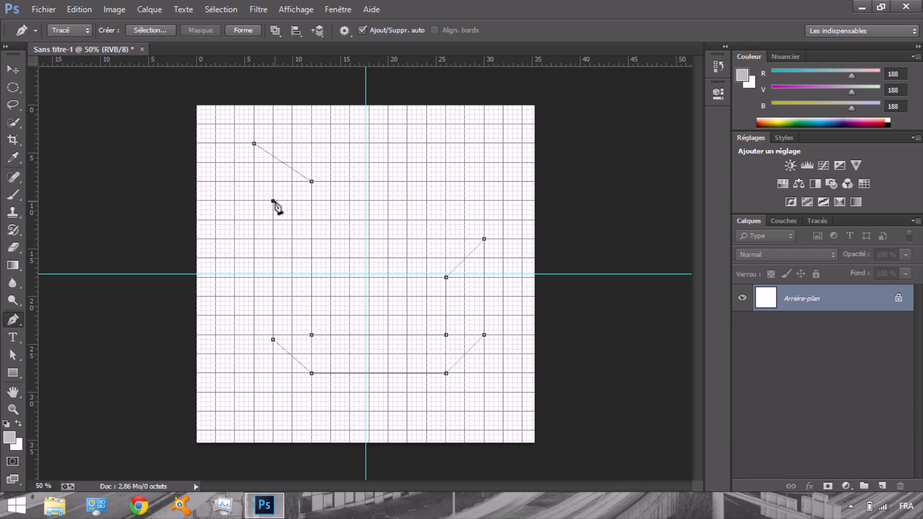
pyautogui.click(216, 143)
pyautogui.click(254, 144)
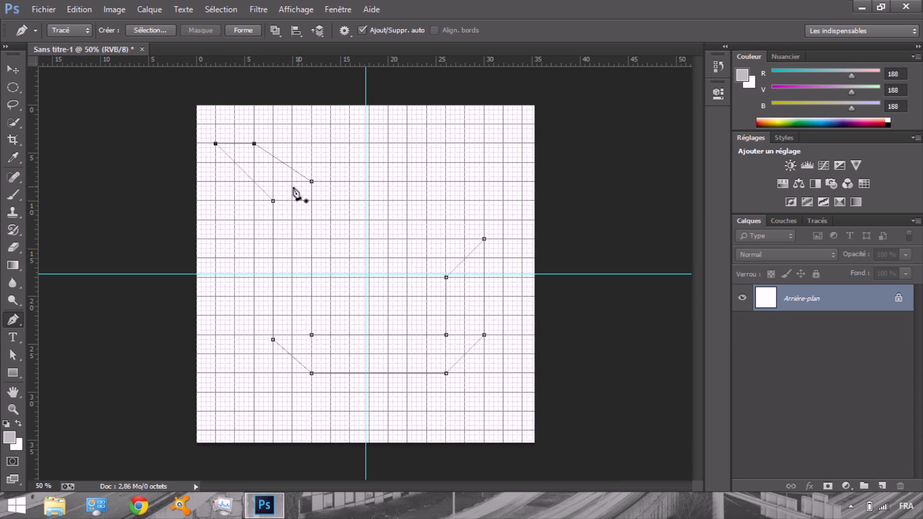
# Add a new layer and convert the U-shaped path into a new anti-aliased selection with a feather radius of 0 pixels.
pyautogui.click(882, 487)
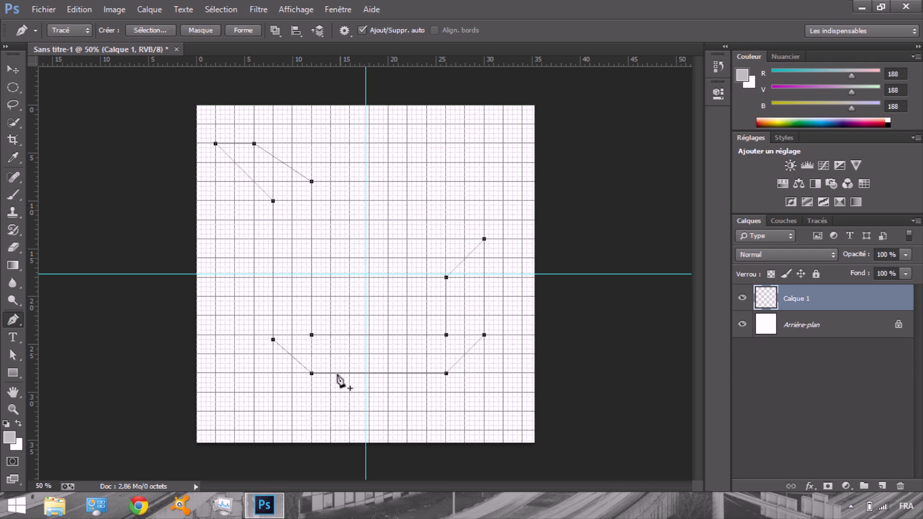
pyautogui.rightClick(379, 342)
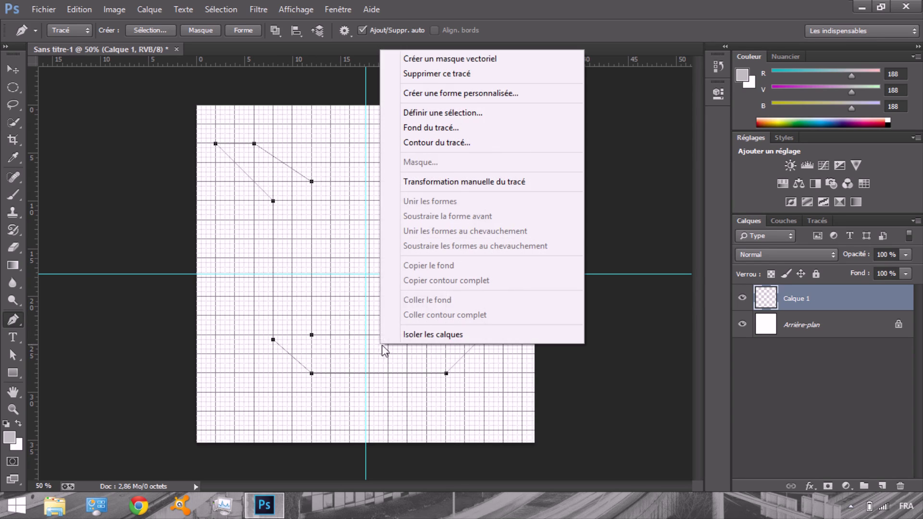
pyautogui.click(470, 113)
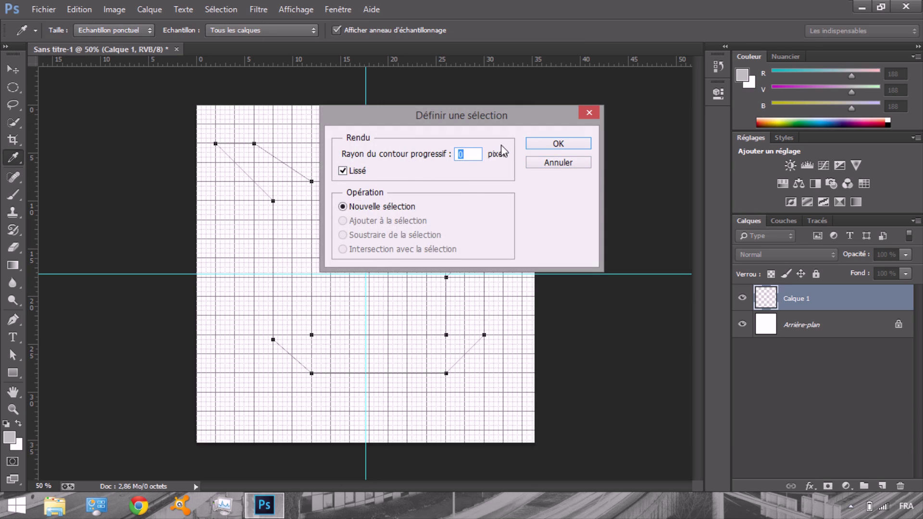
pyautogui.click(558, 143)
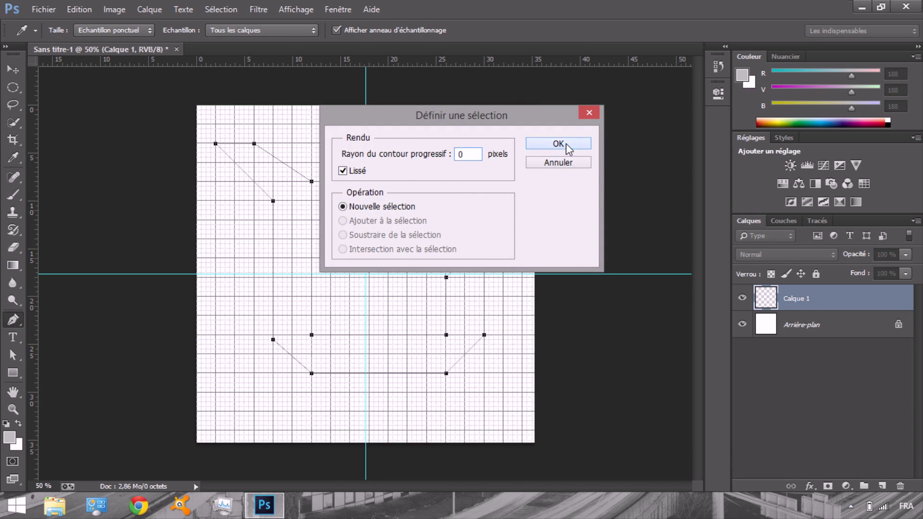
pyautogui.press('p')
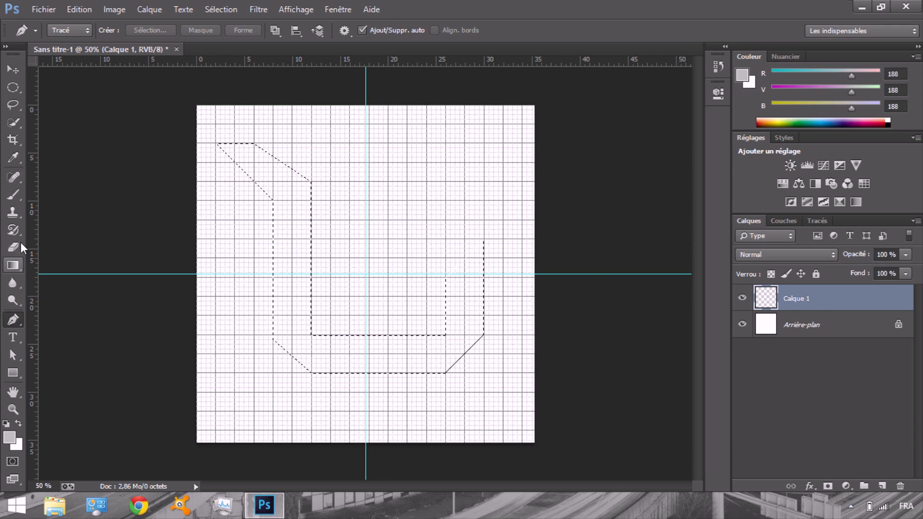
# Choose the Brush tool and set the foreground colour to turquoise 00ffba.
pyautogui.click(13, 196)
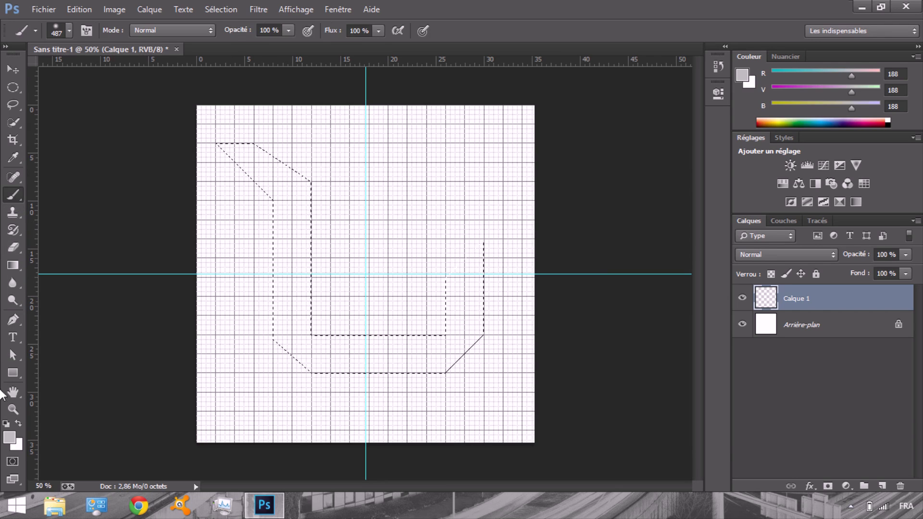
pyautogui.click(9, 437)
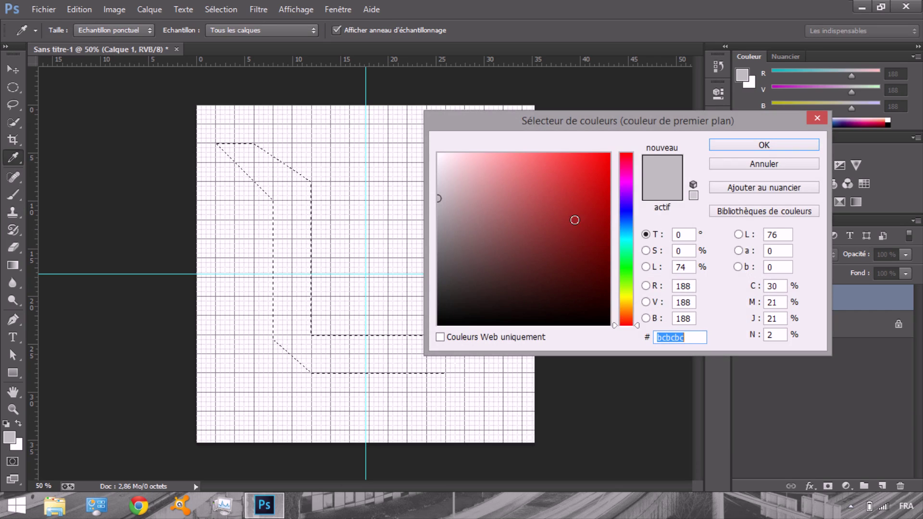
pyautogui.click(630, 228)
pyautogui.moveTo(629, 229); pyautogui.dragTo(618, 246)
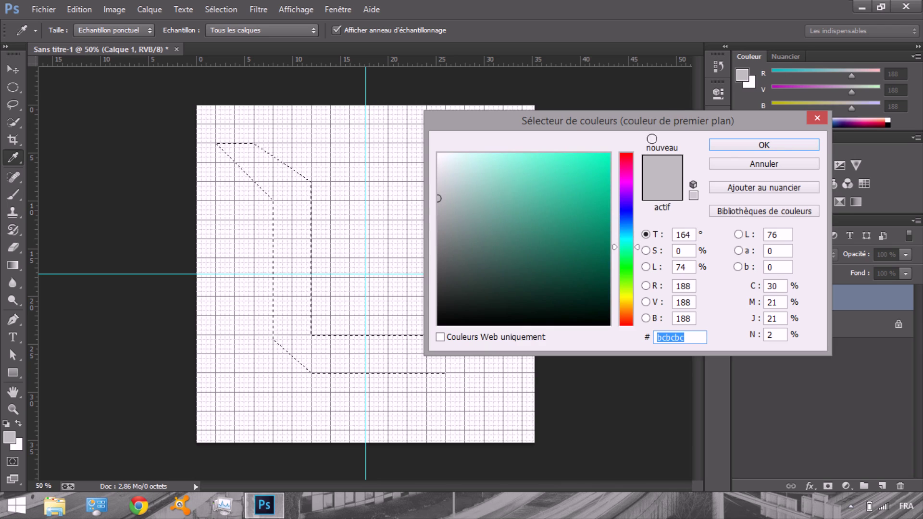
pyautogui.moveTo(651, 138); pyautogui.dragTo(686, 120)
pyautogui.click(764, 144)
pyautogui.press('b')
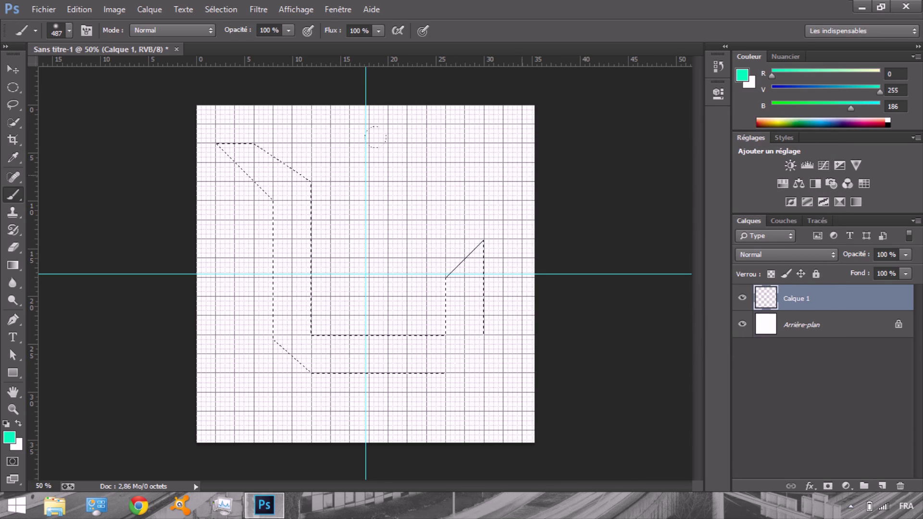
# Paint the whole U-shaped selection turquoise on Calque 1, and leave no layer selected.
pyautogui.moveTo(188, 109)
pyautogui.mouseDown()
pyautogui.moveTo(231, 178)
pyautogui.moveTo(237, 251)
pyautogui.moveTo(394, 356)
pyautogui.moveTo(435, 266)
pyautogui.moveTo(423, 209)
pyautogui.mouseUp()
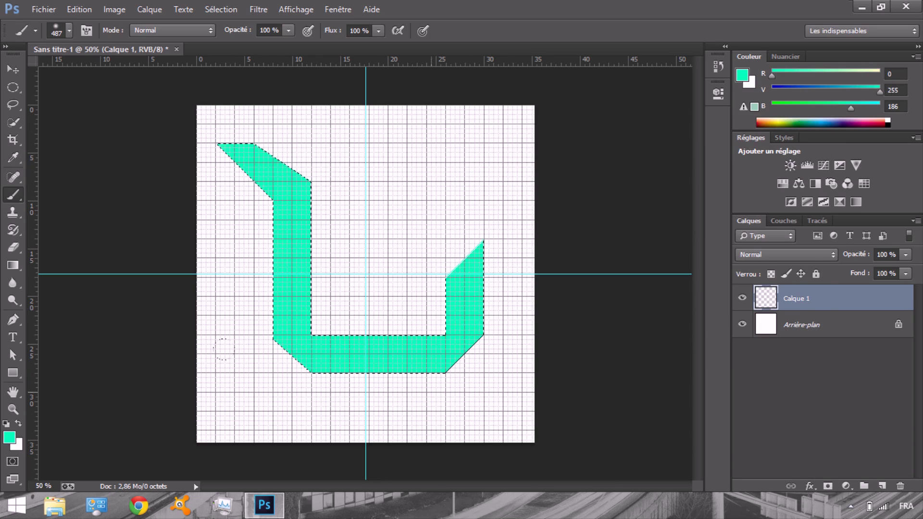
pyautogui.moveTo(199, 131); pyautogui.dragTo(185, 141)
pyautogui.click(781, 384)
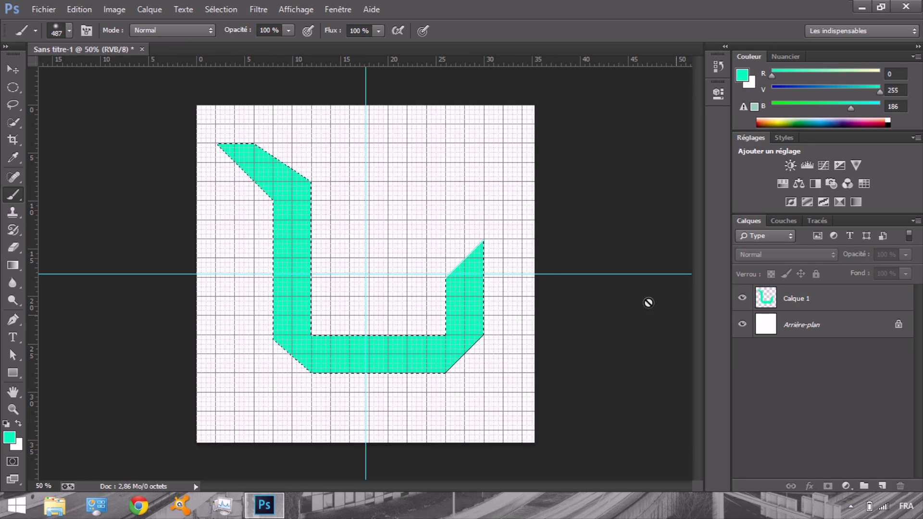
# Draw a closed Pen path above the U's opening, with a concave curved edge and a square upper-right corner, about 12 by 8 cm.
pyautogui.click(13, 319)
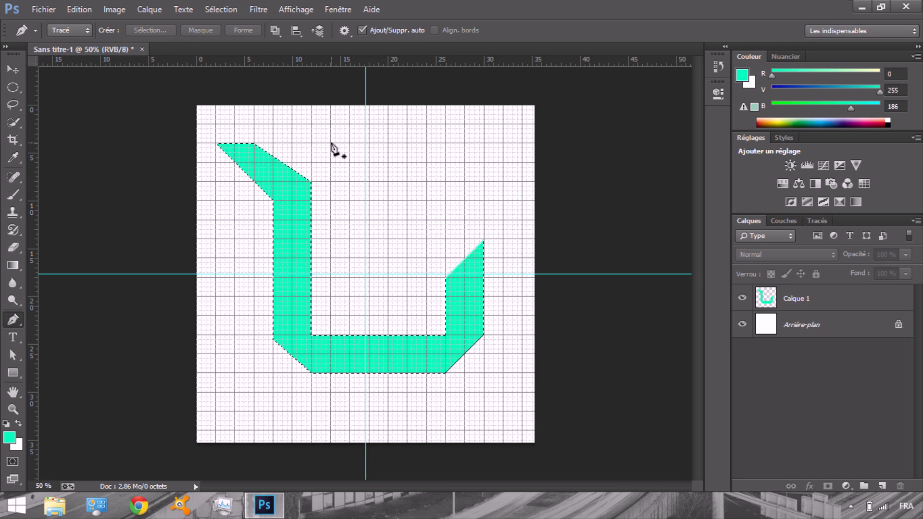
pyautogui.click(330, 143)
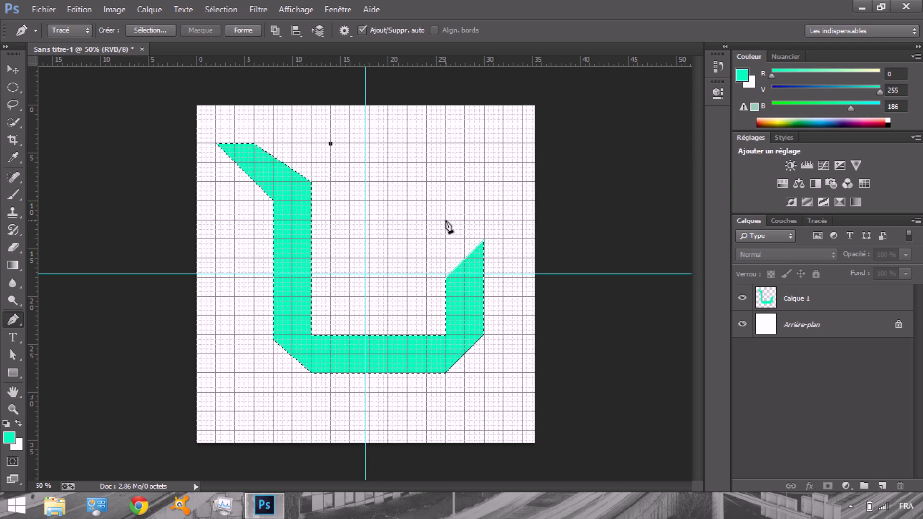
pyautogui.moveTo(447, 220); pyautogui.dragTo(407, 317)
pyautogui.moveTo(419, 333); pyautogui.dragTo(447, 310)
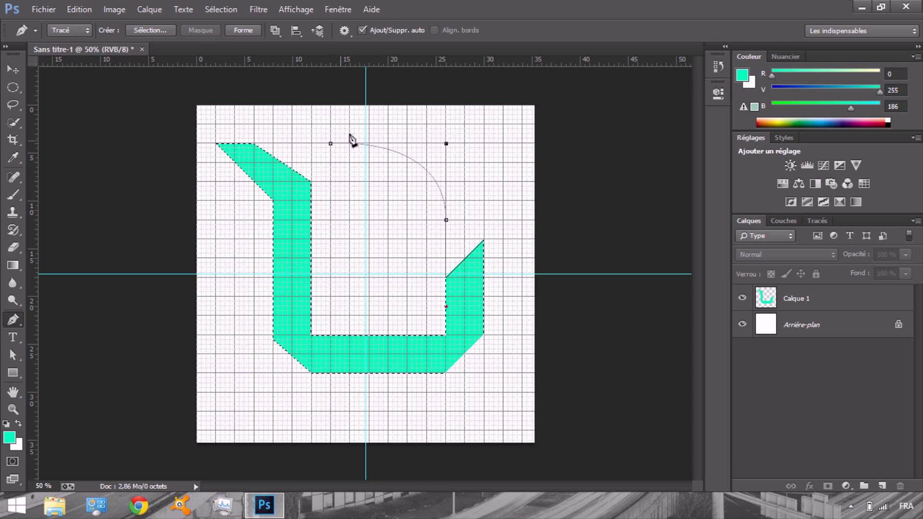
pyautogui.click(330, 143)
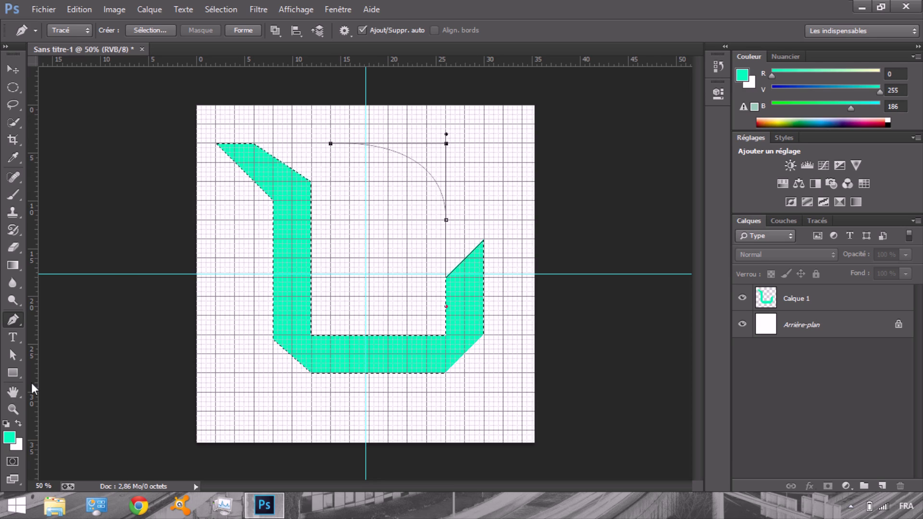
# Add another new layer and convert the curved corner path into a new selection with a feather radius of 0 pixels.
pyautogui.click(882, 485)
pyautogui.rightClick(443, 159)
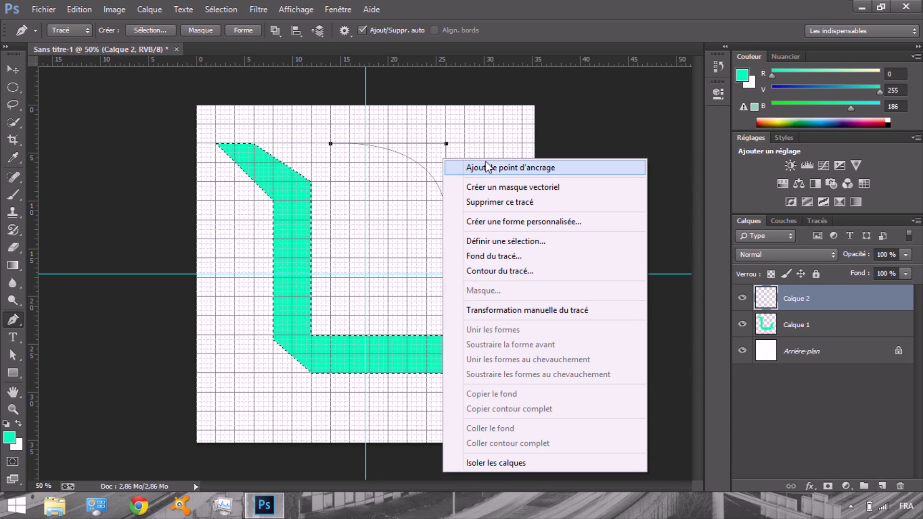
pyautogui.click(530, 237)
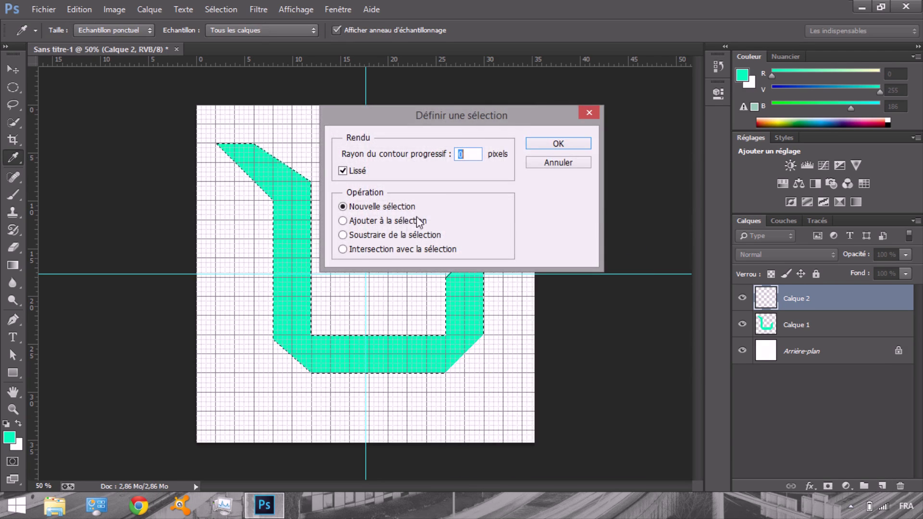
pyautogui.click(535, 144)
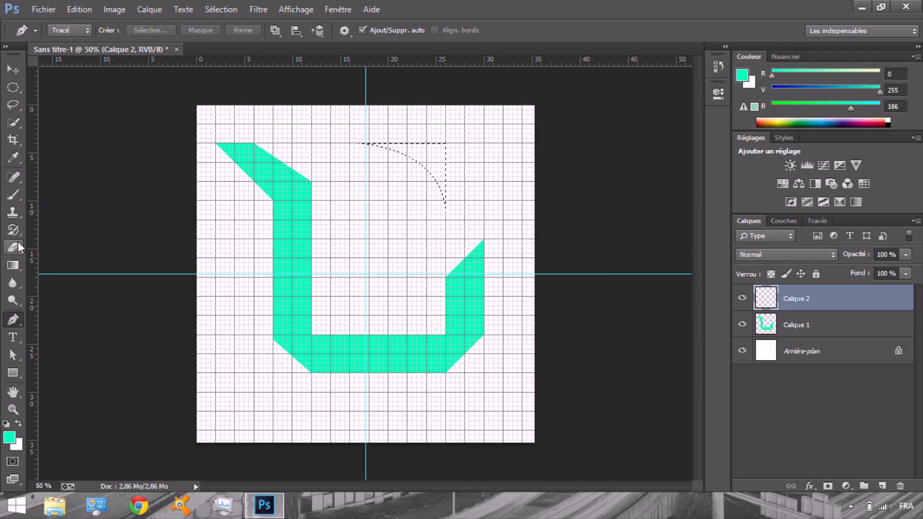
# Choose the Brush tool and set the foreground colour to bright green 66ff00.
pyautogui.click(22, 192)
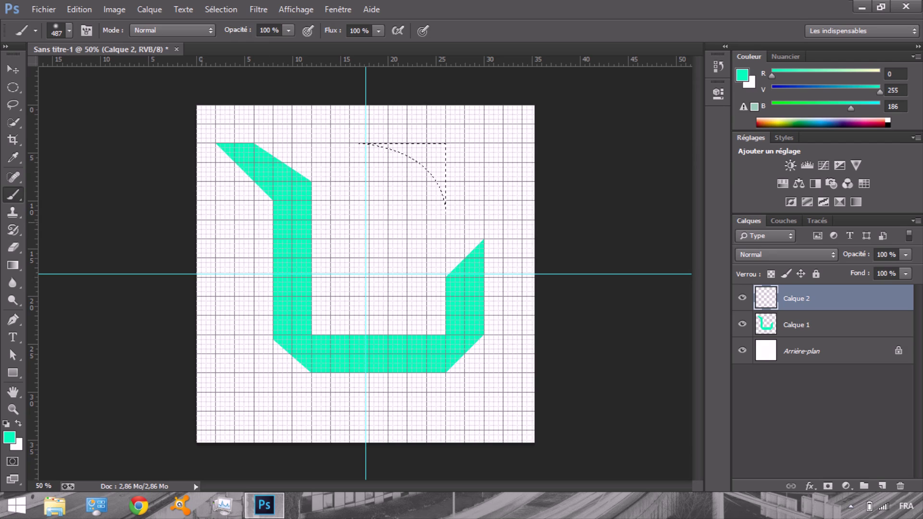
pyautogui.click(9, 437)
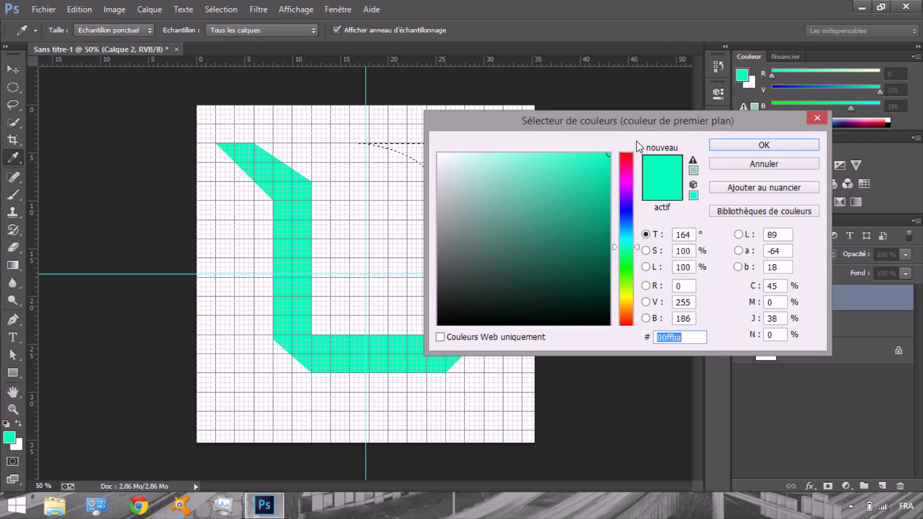
pyautogui.moveTo(627, 277); pyautogui.dragTo(627, 279)
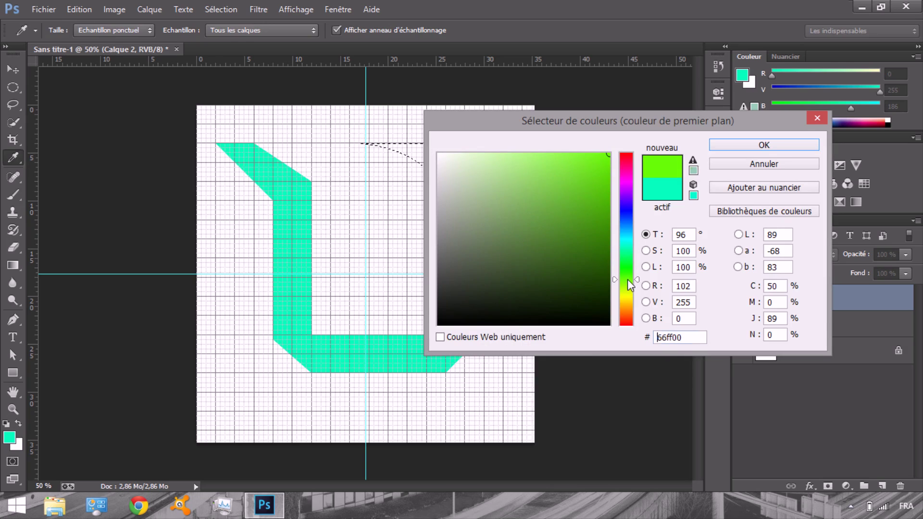
pyautogui.click(775, 144)
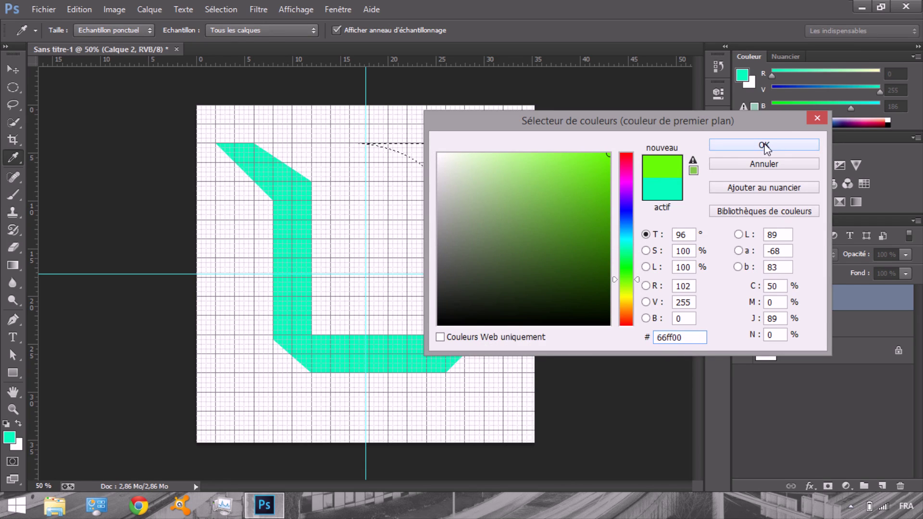
# Fill the curved corner selection on Calque 2 with the bright green foreground colour.
pyautogui.press('b')
pyautogui.hotkey('alt', 'BackSpace')
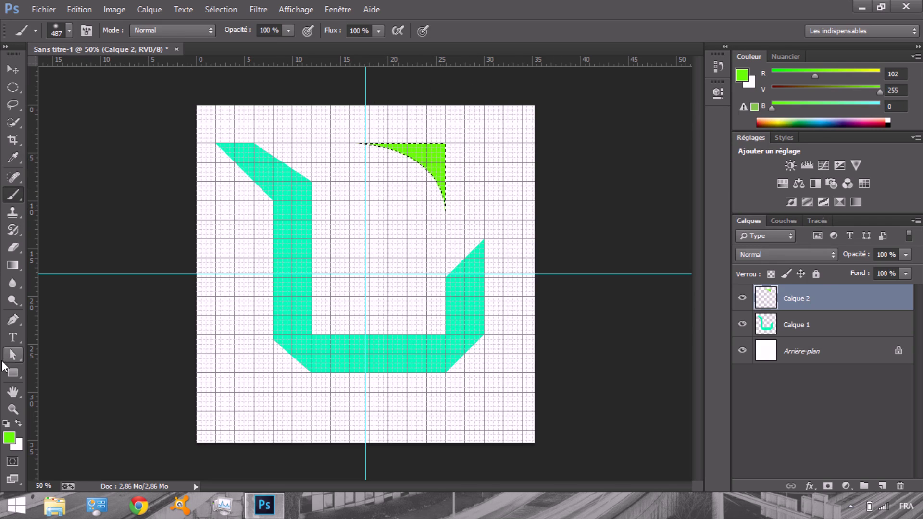
# Draw a closed Pen path inside the U with straight left and bottom edges and a concave curved right edge, about 10 by 12 cm.
pyautogui.click(13, 320)
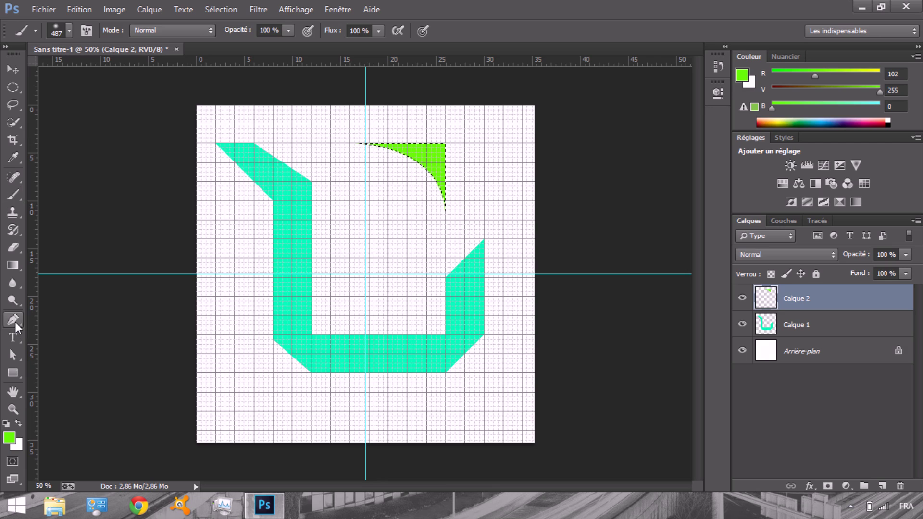
pyautogui.click(350, 201)
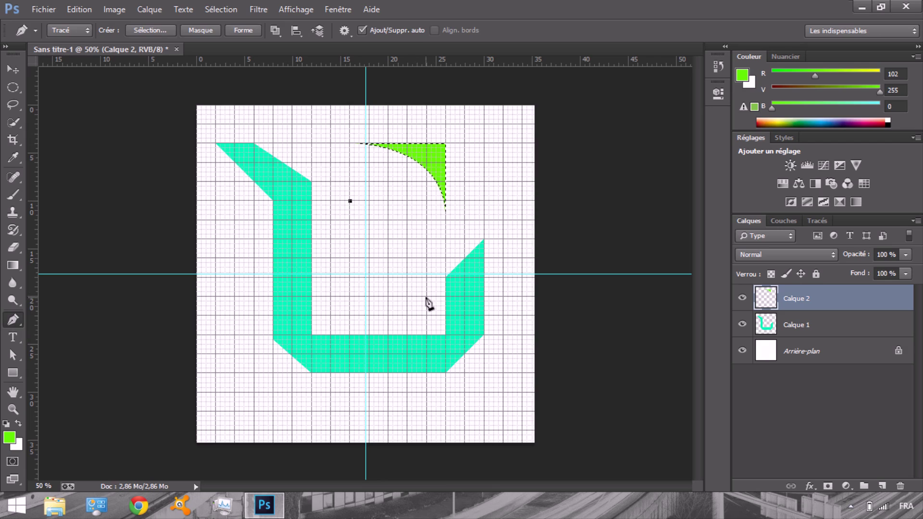
pyautogui.moveTo(426, 296); pyautogui.dragTo(487, 300)
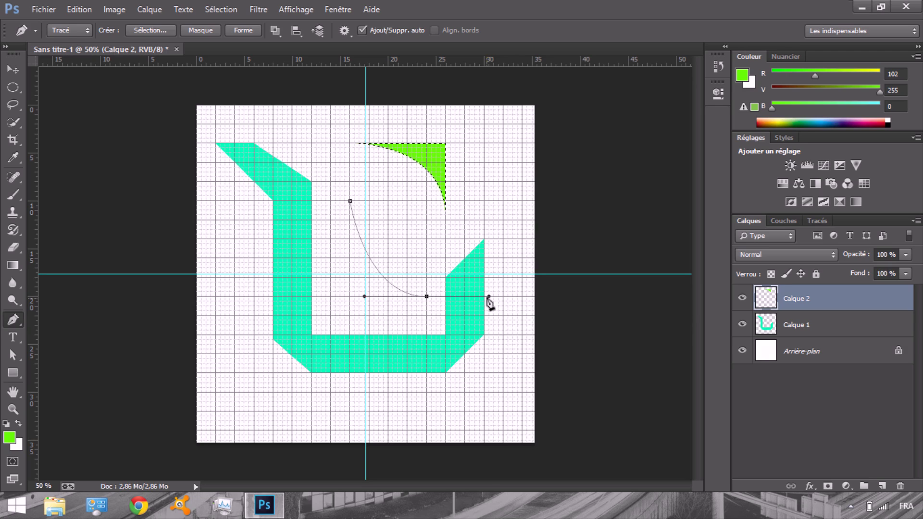
pyautogui.click(426, 201)
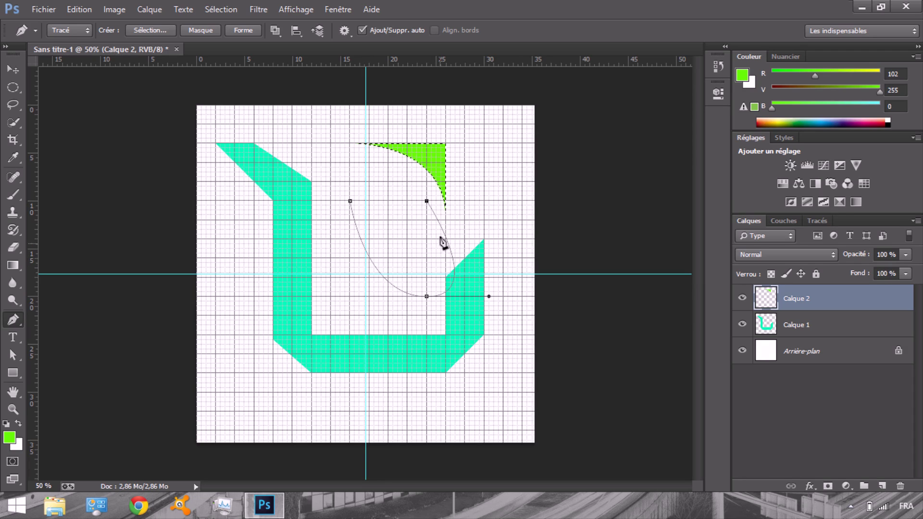
pyautogui.hotkey('ctrl', 'z')
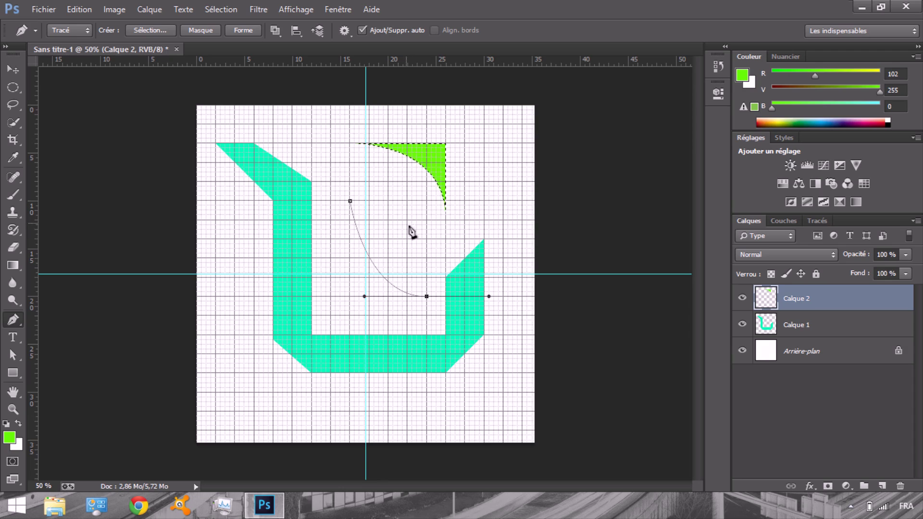
pyautogui.click(330, 296)
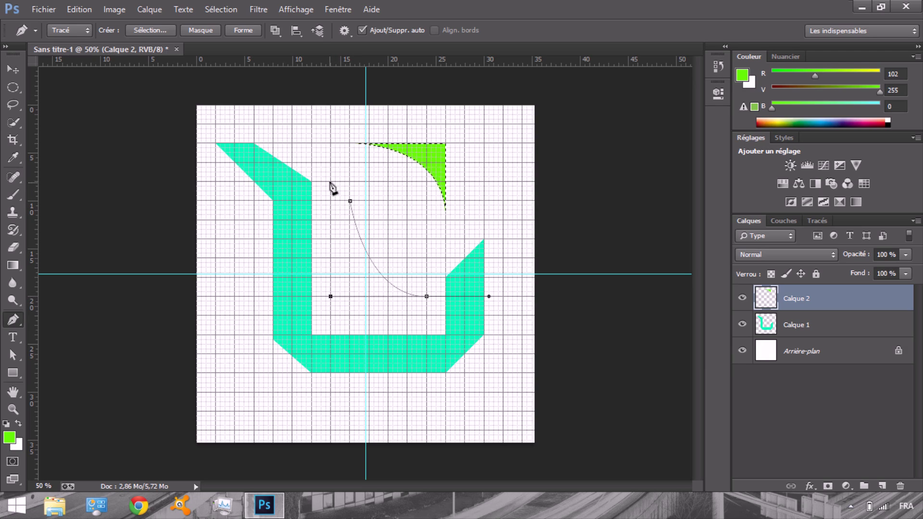
pyautogui.click(330, 181)
pyautogui.click(350, 202)
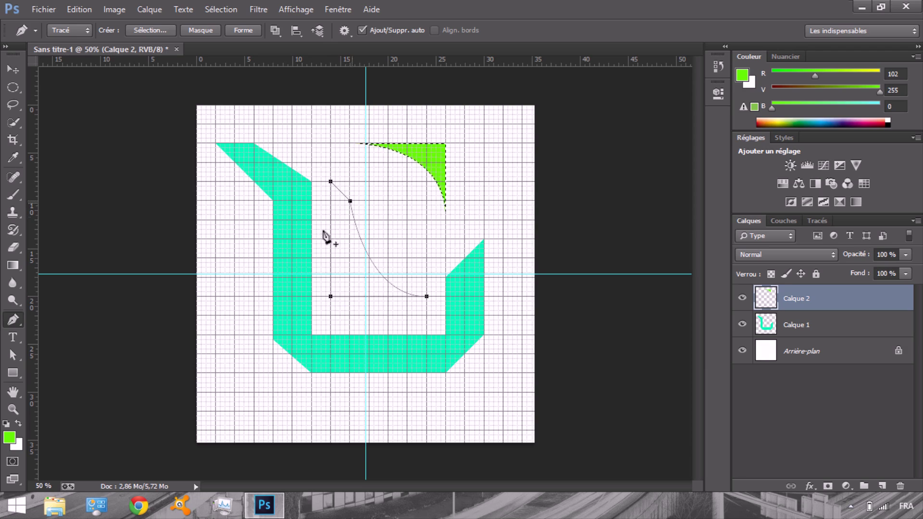
# Add a new layer above Calque 2 and convert the inner path into a new selection with a feather radius of 0 pixels.
pyautogui.click(882, 489)
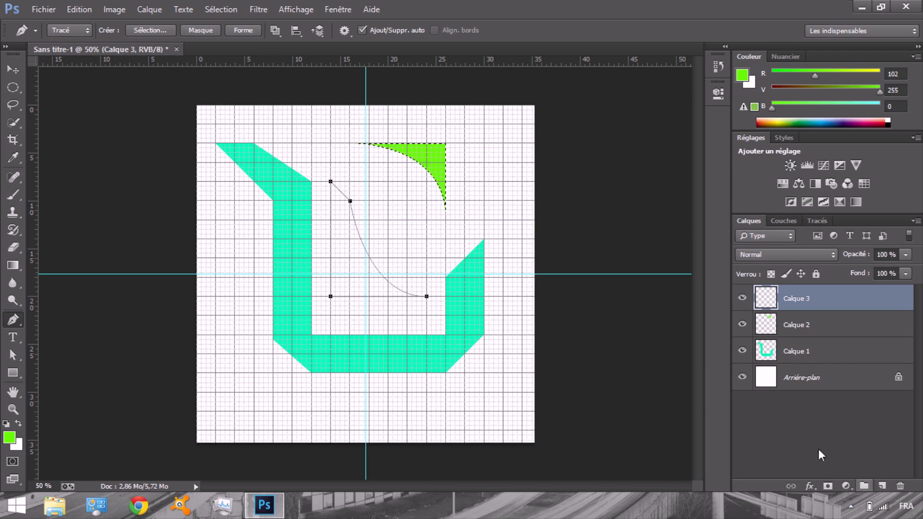
pyautogui.rightClick(360, 289)
pyautogui.click(420, 261)
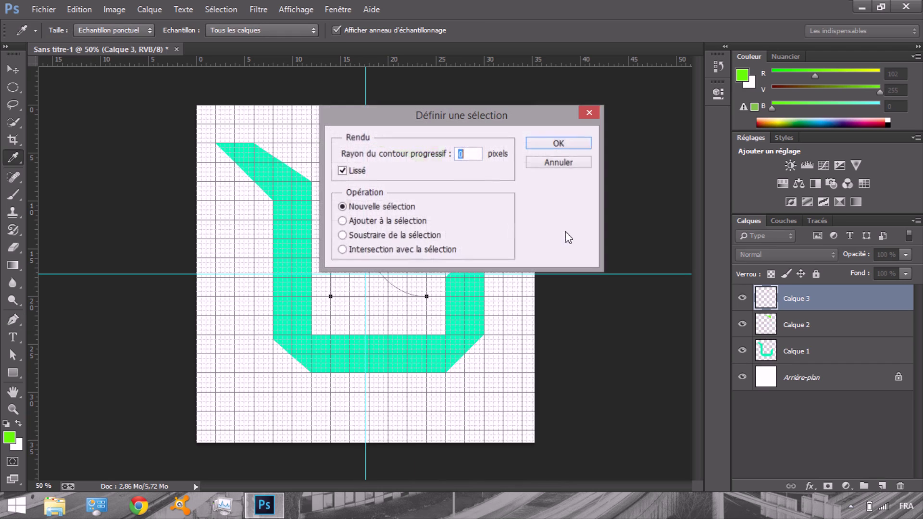
pyautogui.click(558, 144)
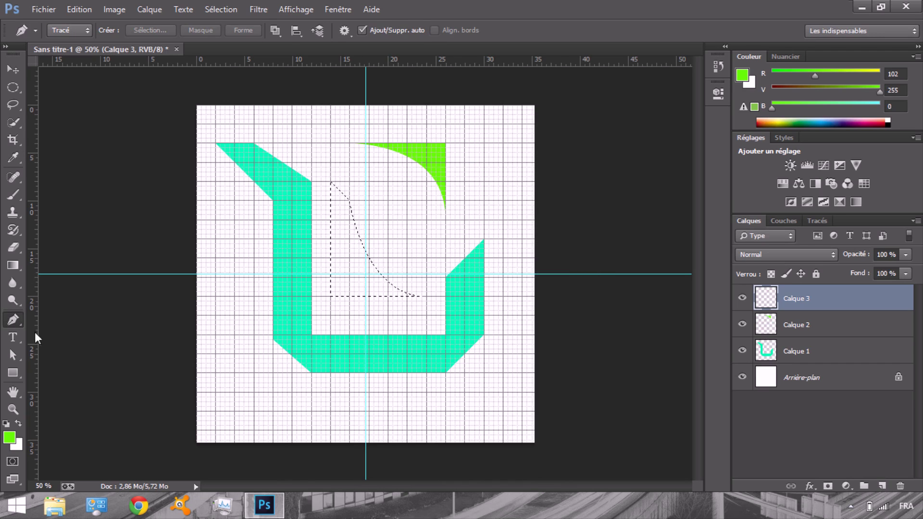
# Set the foreground colour to red ff0000 and paint the whole inner selection with the Brush on Calque 3.
pyautogui.click(9, 437)
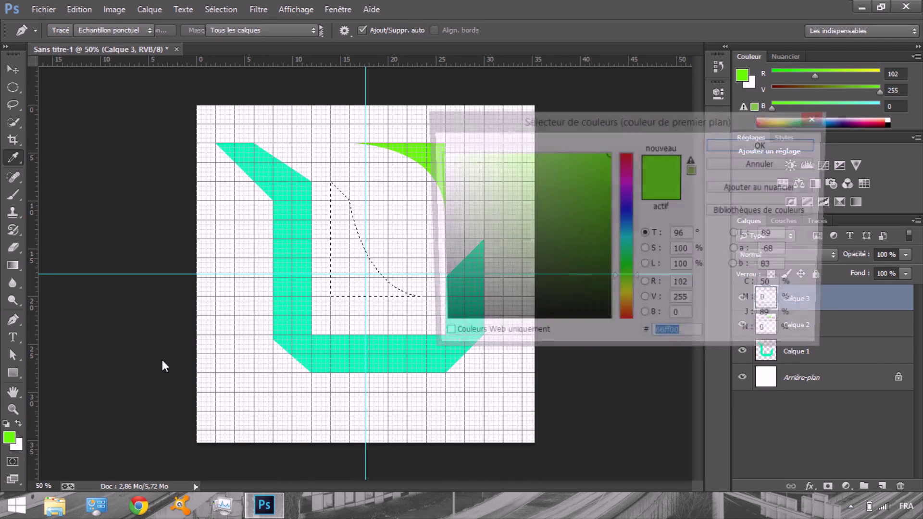
pyautogui.click(637, 150)
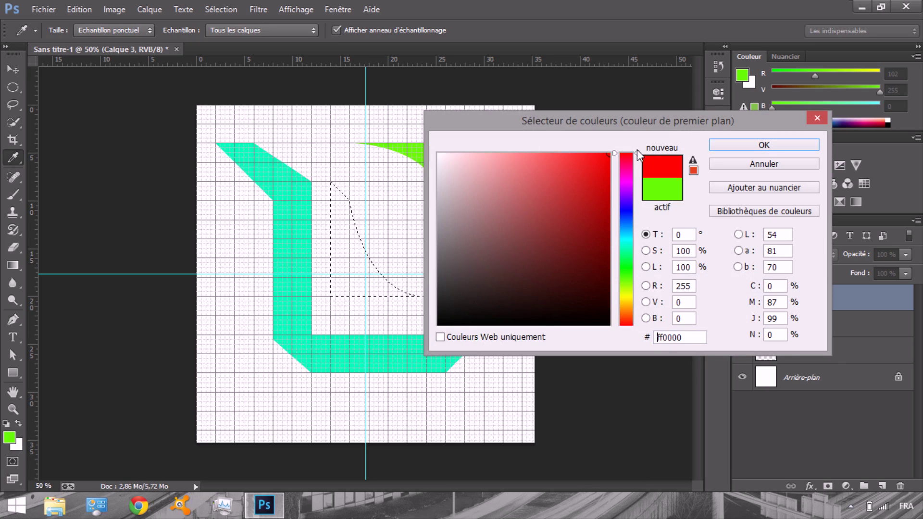
pyautogui.click(755, 148)
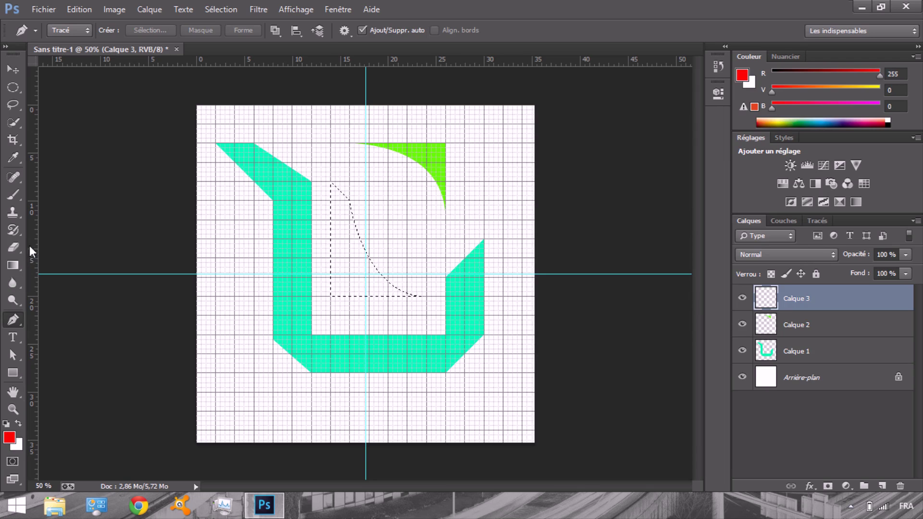
pyautogui.click(18, 192)
pyautogui.click(320, 128)
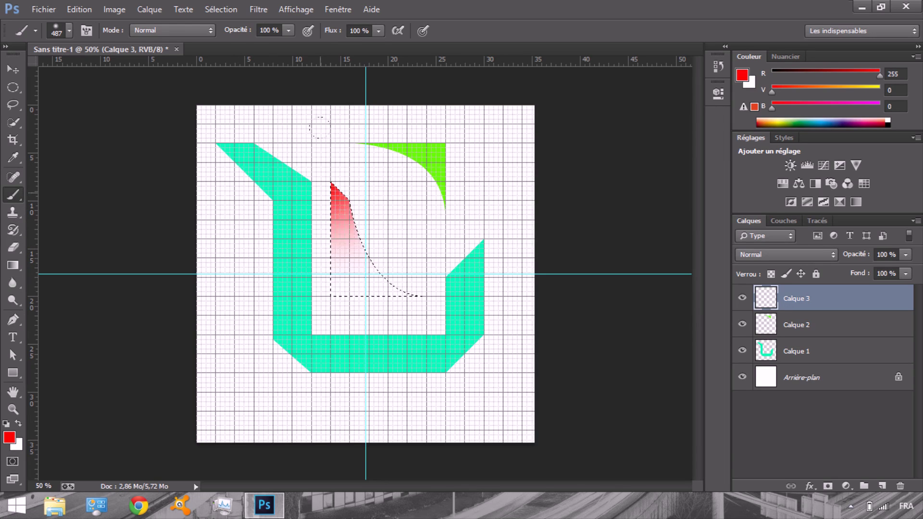
pyautogui.moveTo(319, 128); pyautogui.dragTo(297, 242)
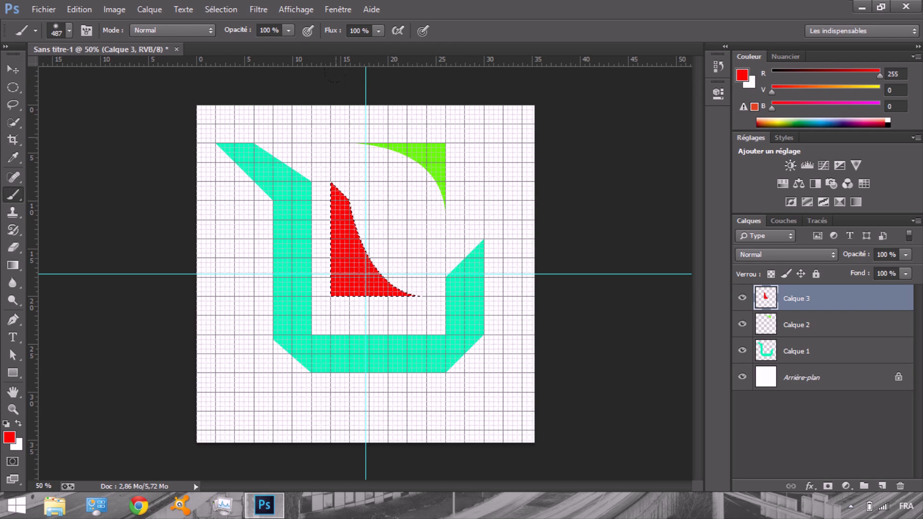
# Hide the grid while keeping the guides displayed.
pyautogui.click(295, 8)
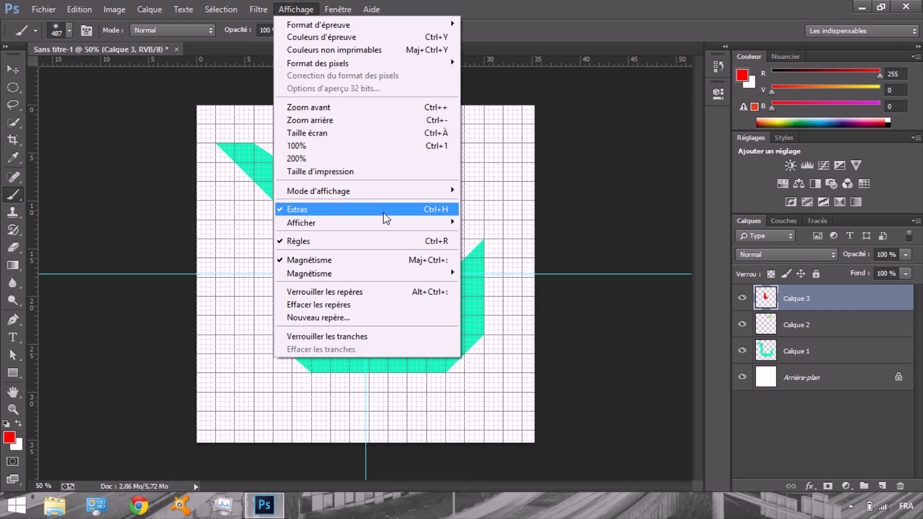
pyautogui.moveTo(376, 225)
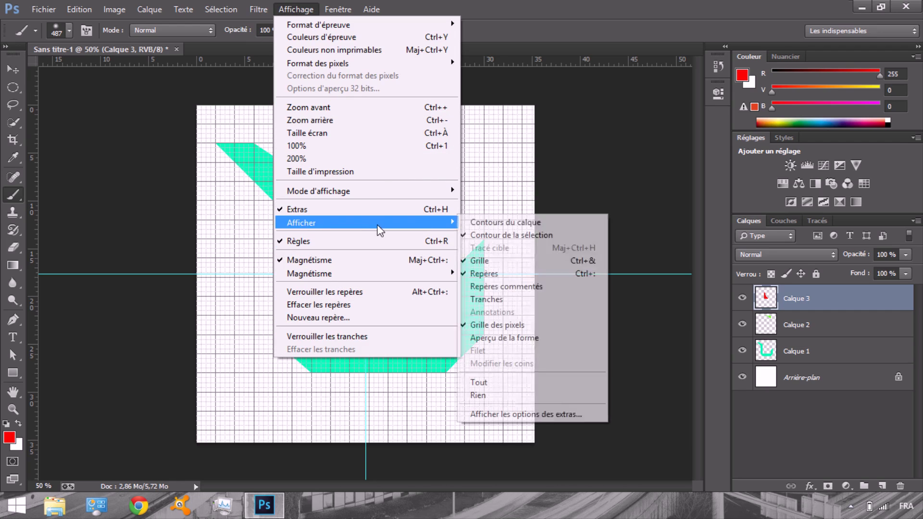
pyautogui.click(507, 260)
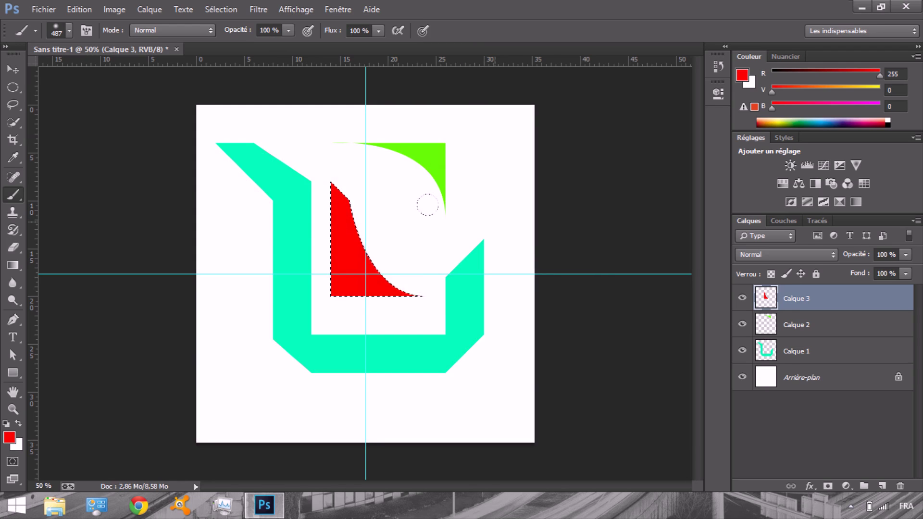
# Select Calque 1, Calque 2 and Calque 3 and move the shapes together about 1.7 cm right and 1.7 cm down.
pyautogui.click(13, 69)
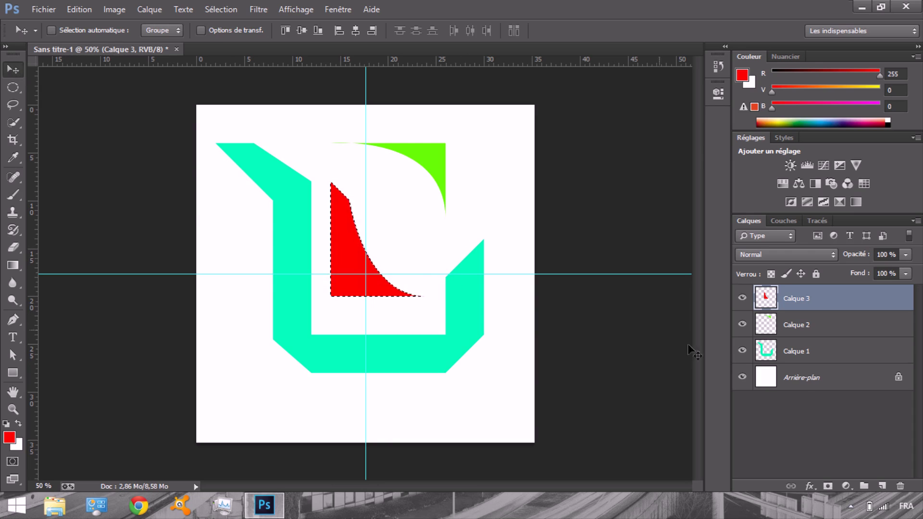
pyautogui.click(806, 439)
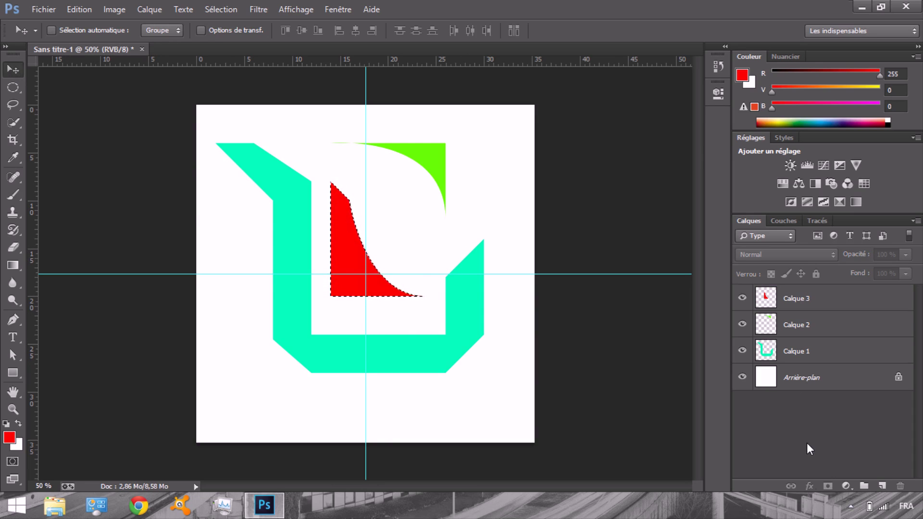
pyautogui.click(798, 299)
pyautogui.keyDown('shift'); pyautogui.click(796, 325); pyautogui.keyUp('shift')
pyautogui.keyDown('shift'); pyautogui.click(796, 351); pyautogui.keyUp('shift')
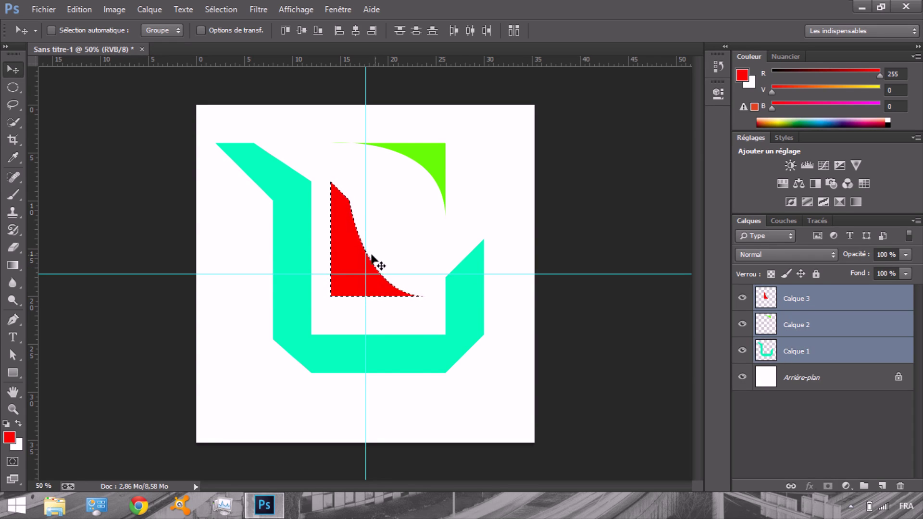
pyautogui.moveTo(289, 213); pyautogui.dragTo(305, 226)
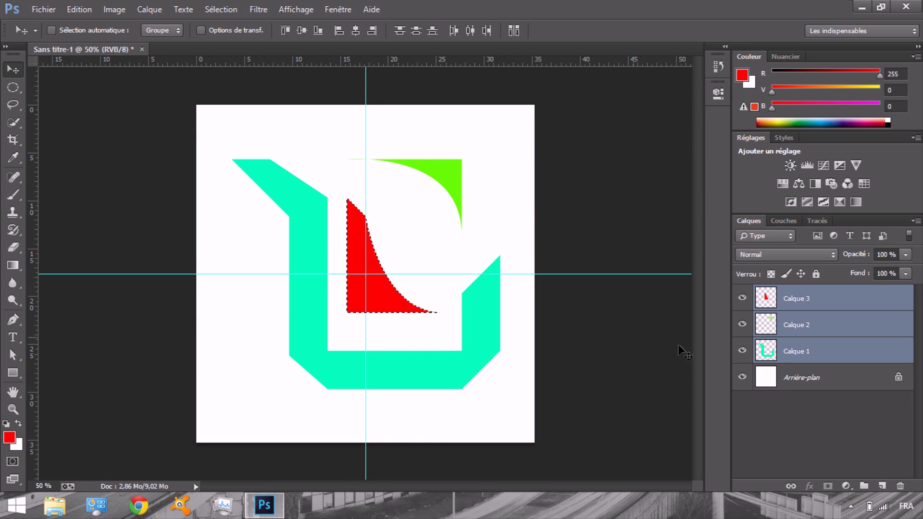
# Convert the locked Arrière-plan background into a regular layer, keeping the default name and settings.
pyautogui.click(808, 405)
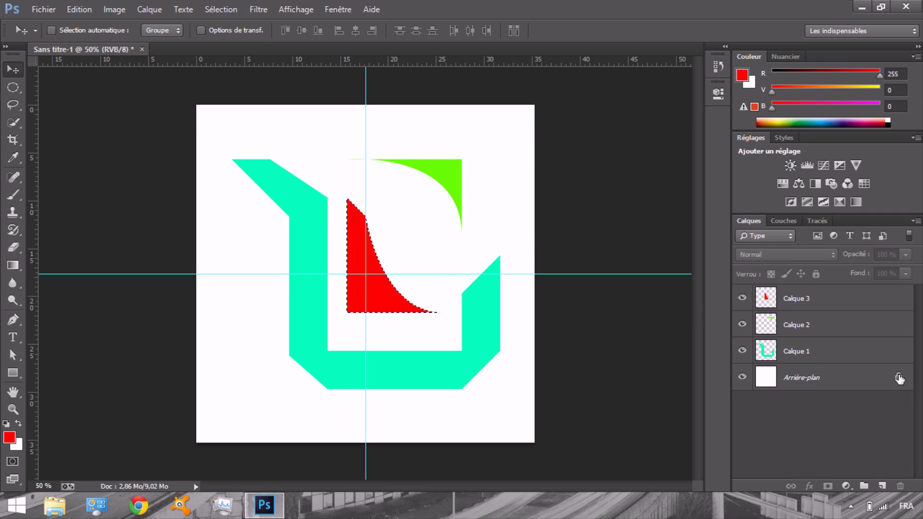
pyautogui.doubleClick(862, 380)
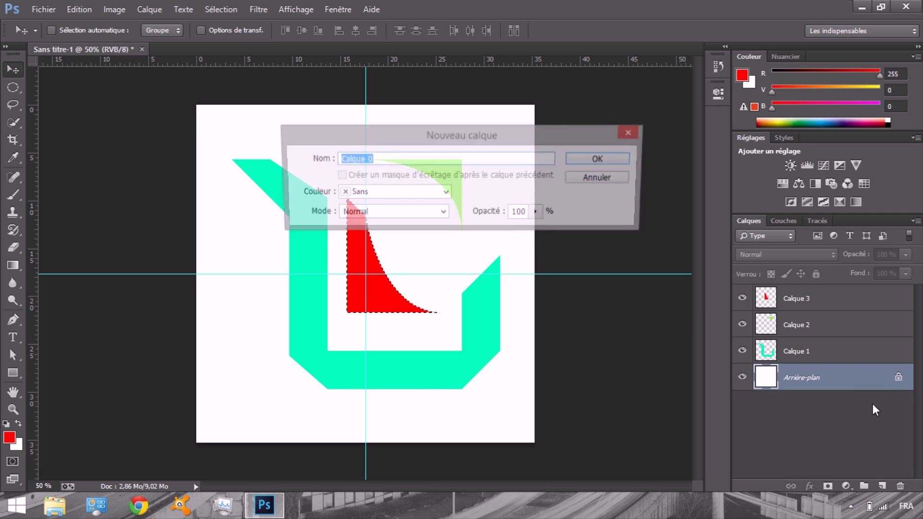
pyautogui.click(616, 160)
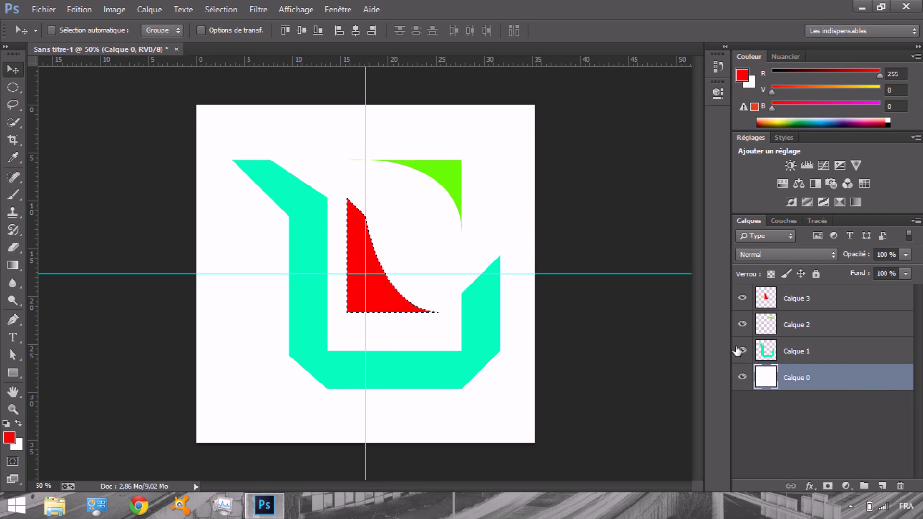
# Apply a colour overlay style (Incrustation couleur) to Calque 0 in orange ffba00, with Normal blending and 100% opacity.
pyautogui.doubleClick(768, 378)
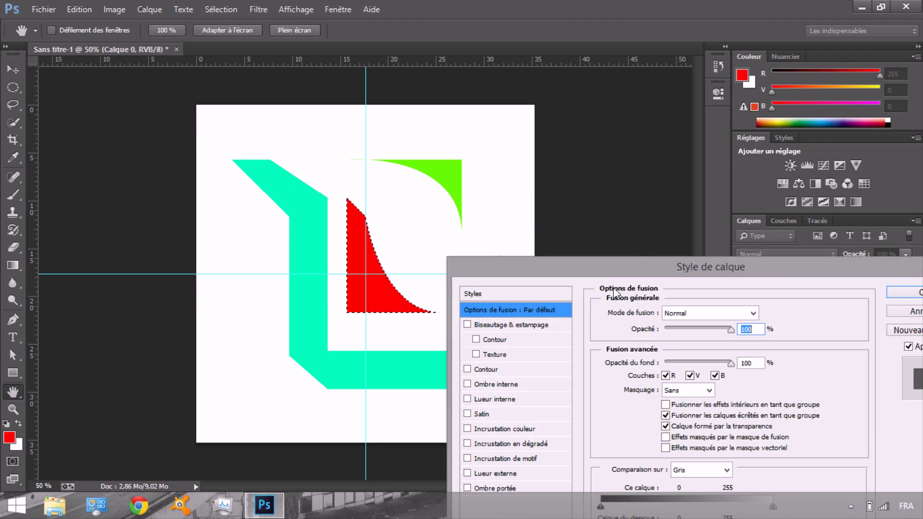
pyautogui.moveTo(640, 264); pyautogui.dragTo(456, 90)
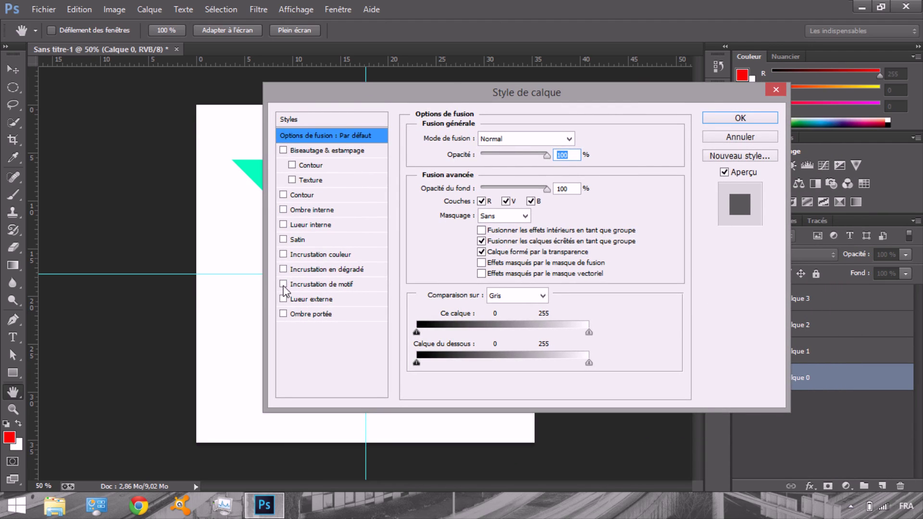
pyautogui.click(283, 255)
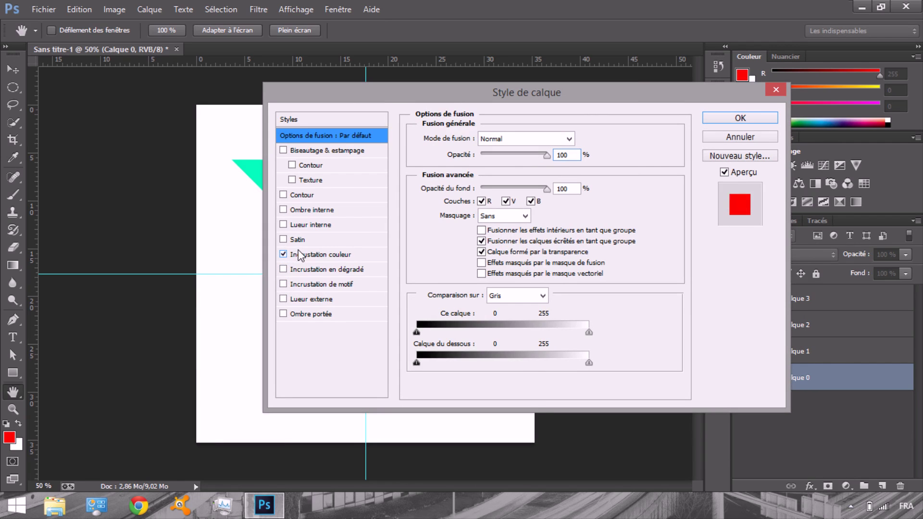
pyautogui.click(306, 255)
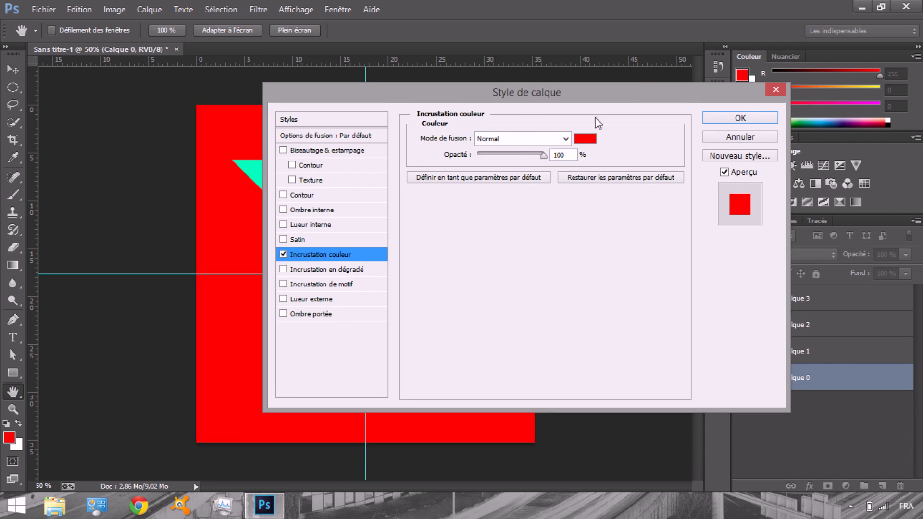
pyautogui.click(584, 139)
pyautogui.moveTo(625, 239); pyautogui.dragTo(622, 305)
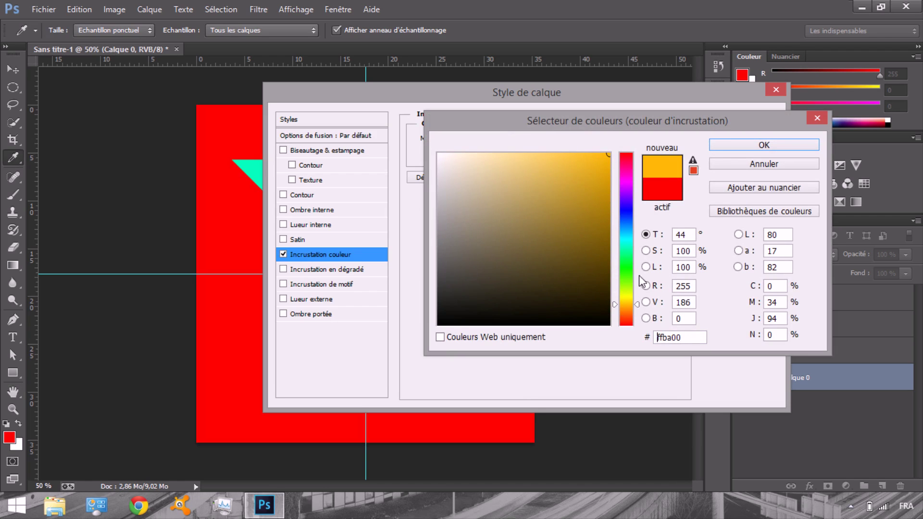
pyautogui.click(763, 144)
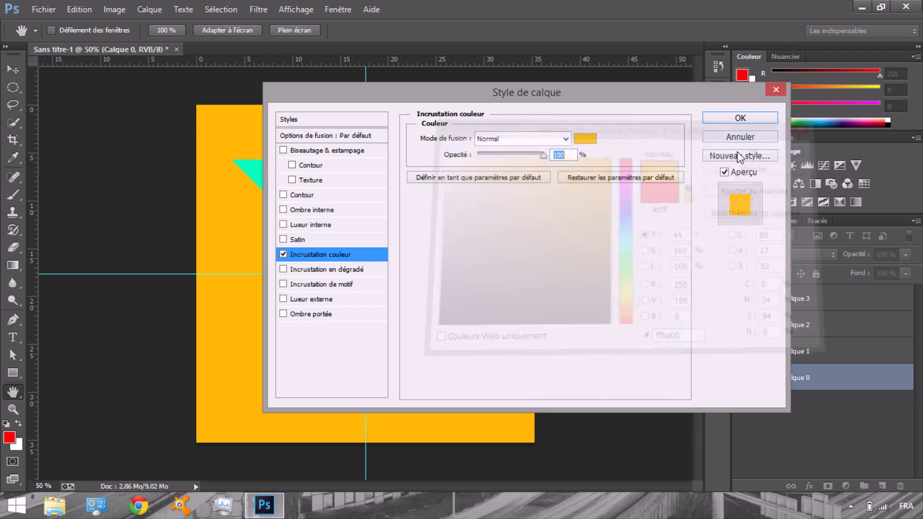
pyautogui.click(764, 121)
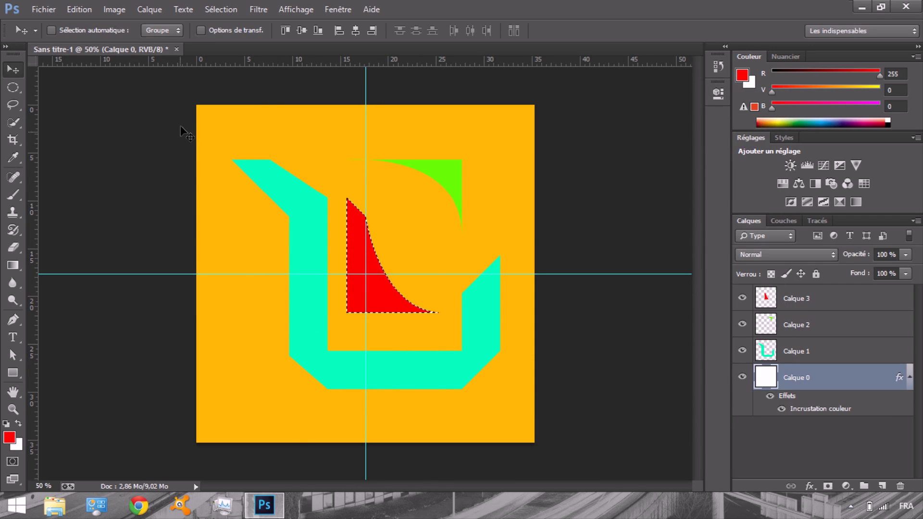
pyautogui.click(19, 335)
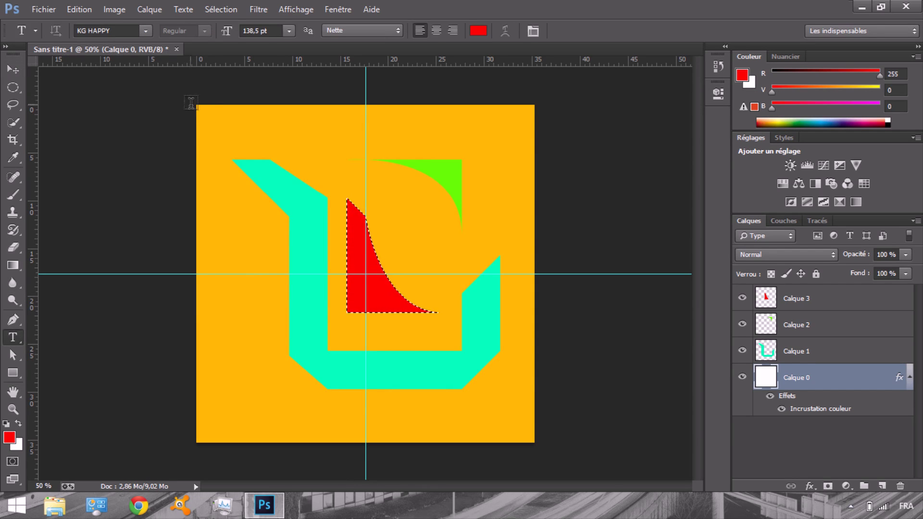
pyautogui.click(7, 320)
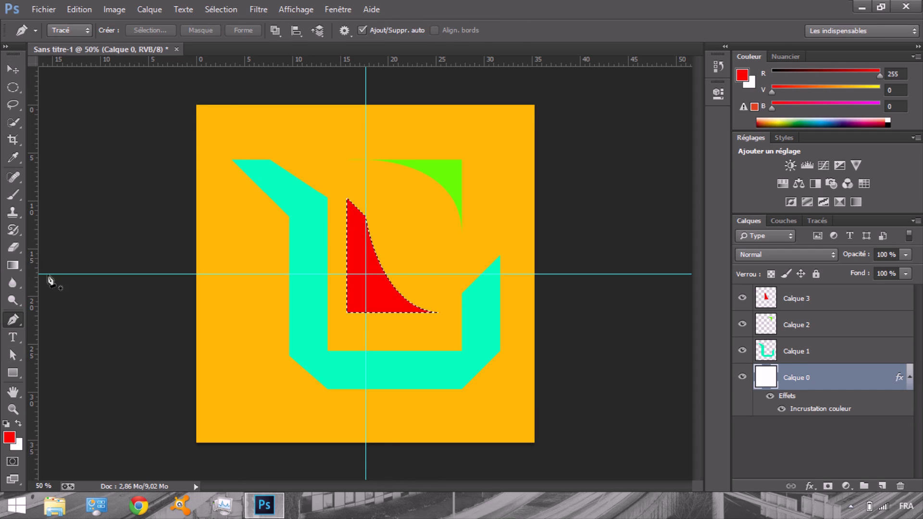
pyautogui.click(196, 105)
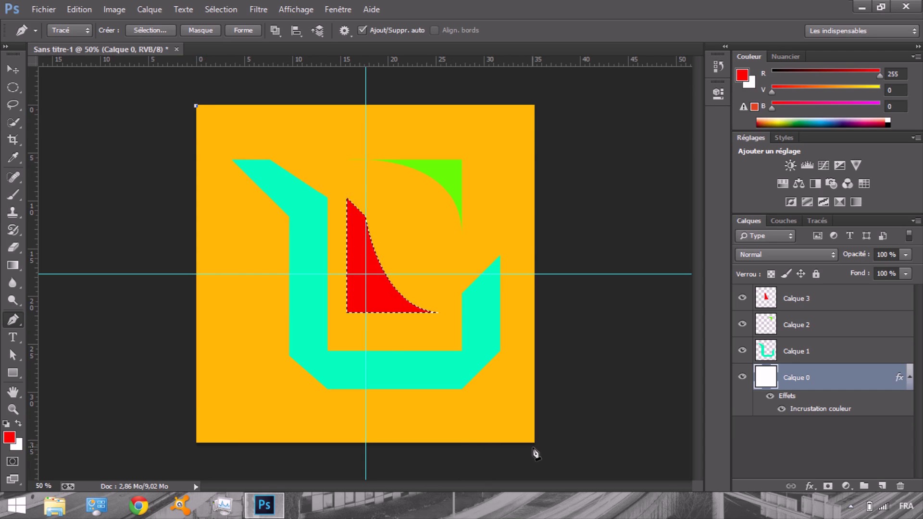
pyautogui.moveTo(535, 443); pyautogui.dragTo(524, 489)
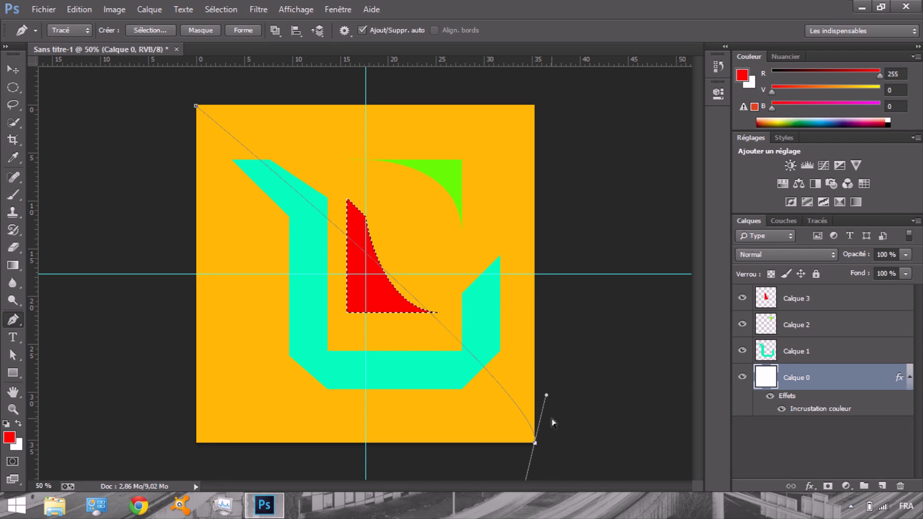
pyautogui.scroll(-4, 552, 423)
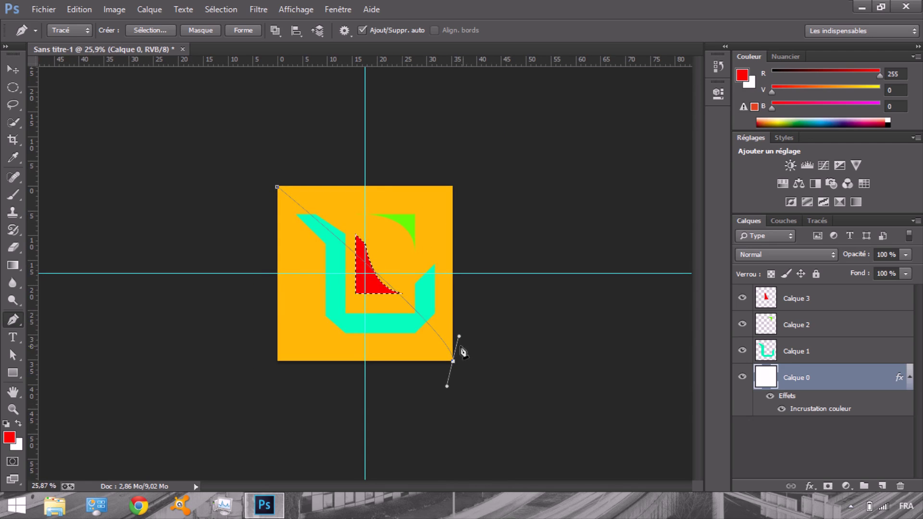
pyautogui.moveTo(460, 341); pyautogui.dragTo(473, 284)
pyautogui.press('Escape')
pyautogui.press('Escape')
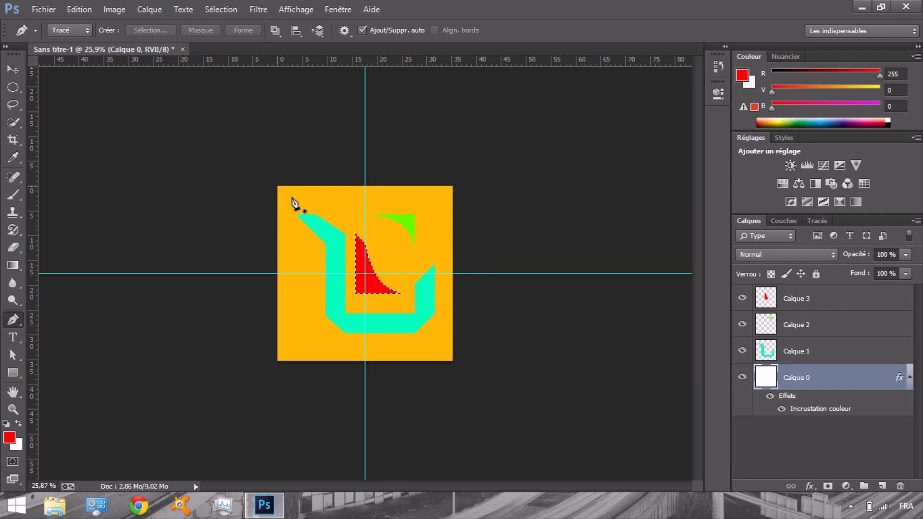
# Draw a closed Pen path curving from the canvas's upper-left to lower-right corner and looping back outside its upper-right corner.
pyautogui.click(277, 186)
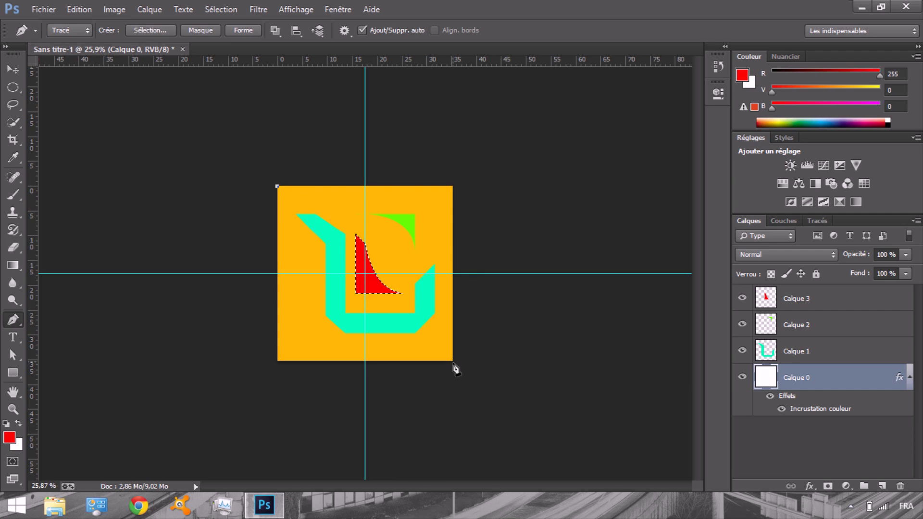
pyautogui.moveTo(443, 405); pyautogui.dragTo(454, 518)
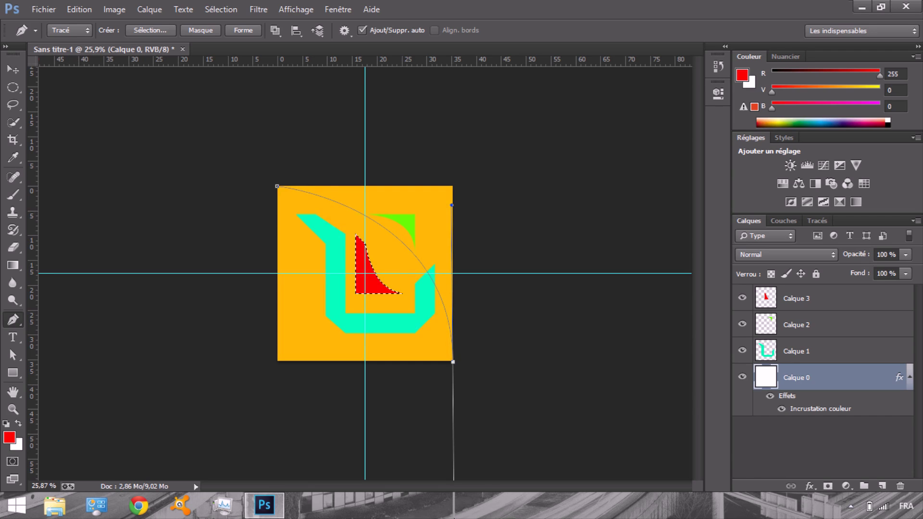
pyautogui.click(500, 168)
pyautogui.click(418, 151)
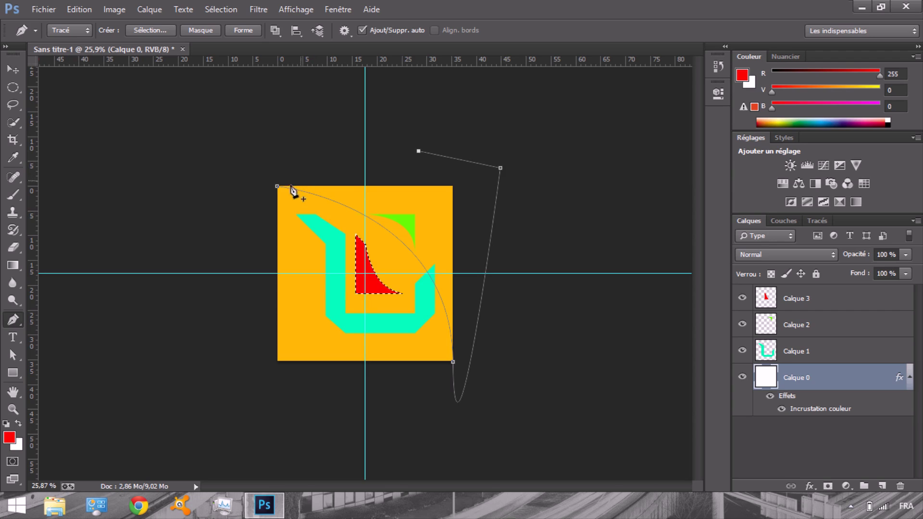
pyautogui.click(277, 186)
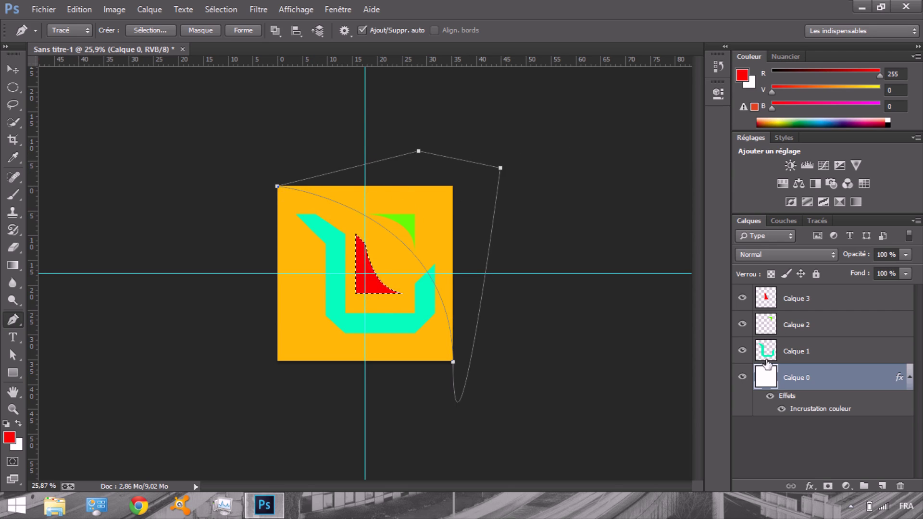
# Create a new layer directly above Calque 0 and convert the closed path into a selection with the default settings.
pyautogui.click(881, 486)
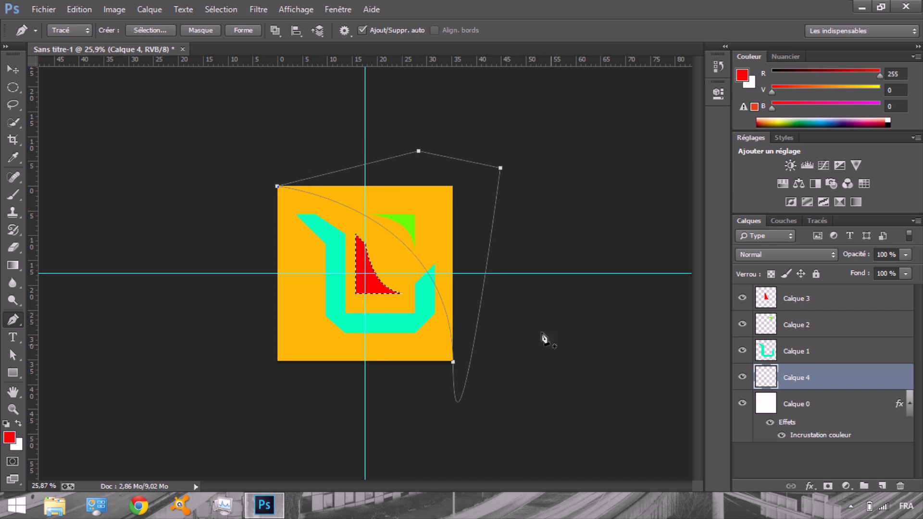
pyautogui.rightClick(405, 210)
pyautogui.click(478, 260)
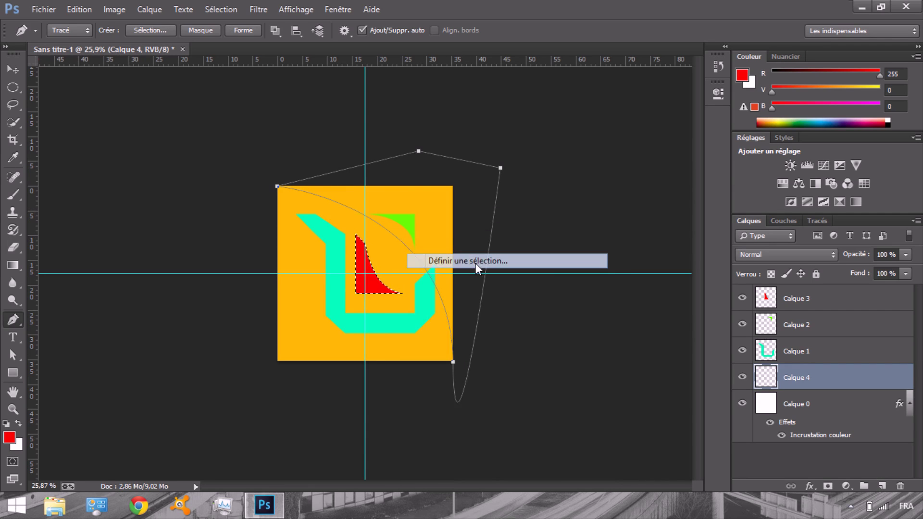
pyautogui.click(576, 147)
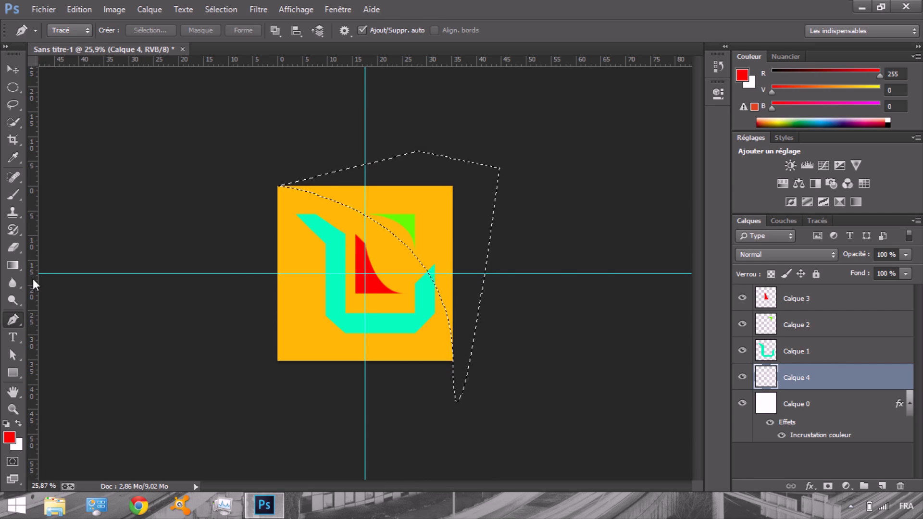
# Paint the whole selected area on Calque 4 with the Brush in light grey d2d2d2.
pyautogui.click(13, 195)
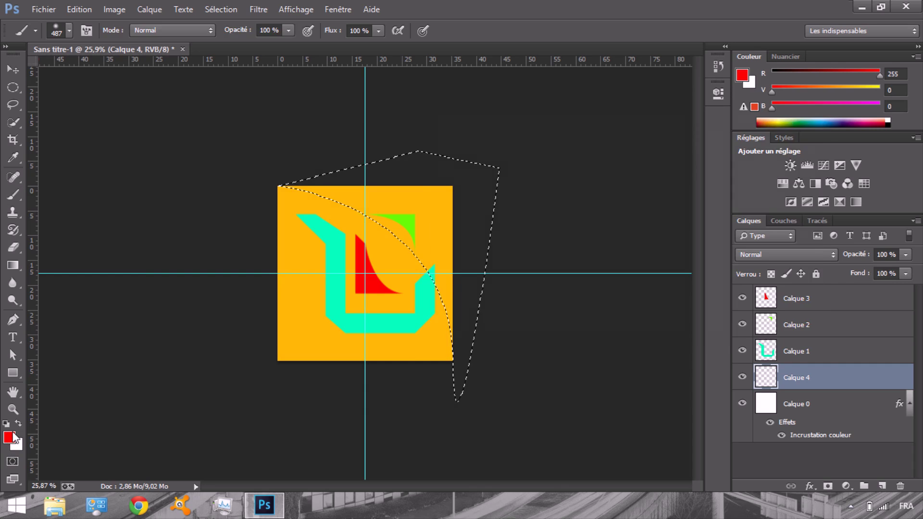
pyautogui.click(8, 441)
pyautogui.moveTo(537, 157)
pyautogui.mouseDown()
pyautogui.moveTo(437, 159)
pyautogui.moveTo(417, 183)
pyautogui.mouseUp()
pyautogui.click(764, 145)
pyautogui.press('b')
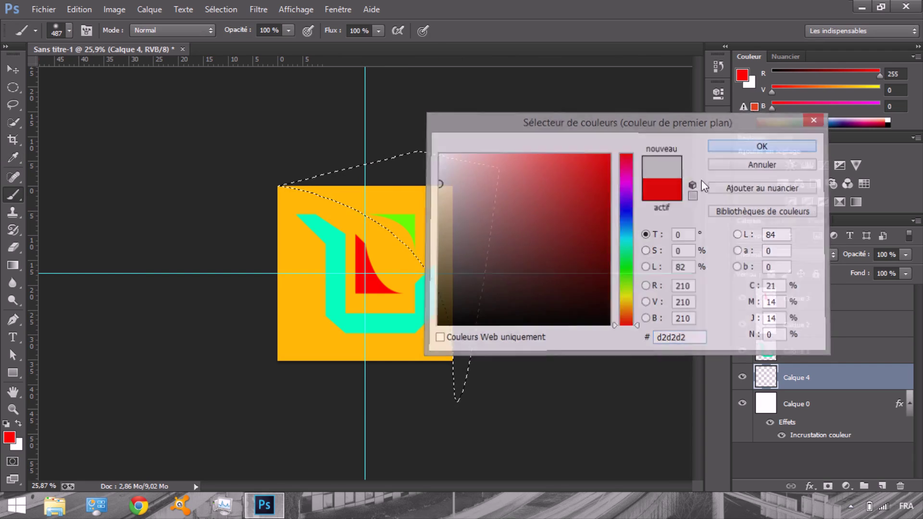
pyautogui.click(421, 214)
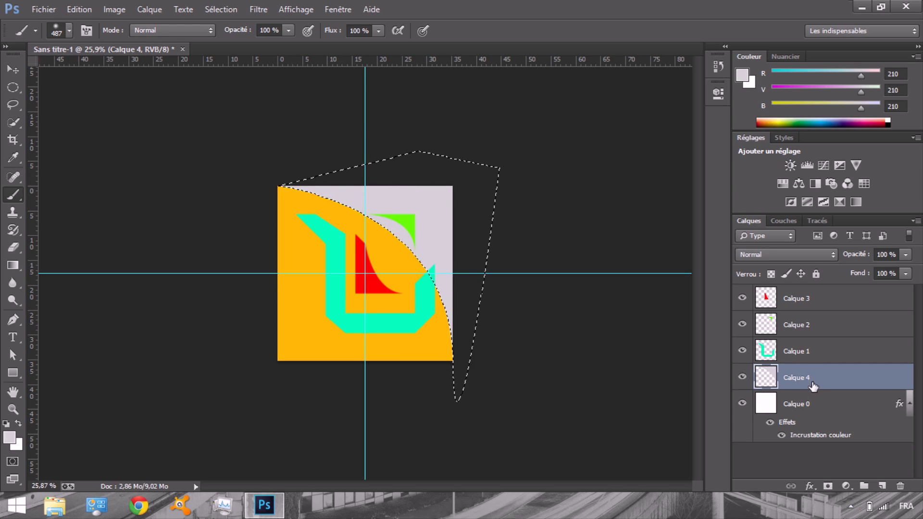
# Move Calque 4 to the top of the layer stack and set its opacity to 20%.
pyautogui.moveTo(809, 382); pyautogui.dragTo(807, 292)
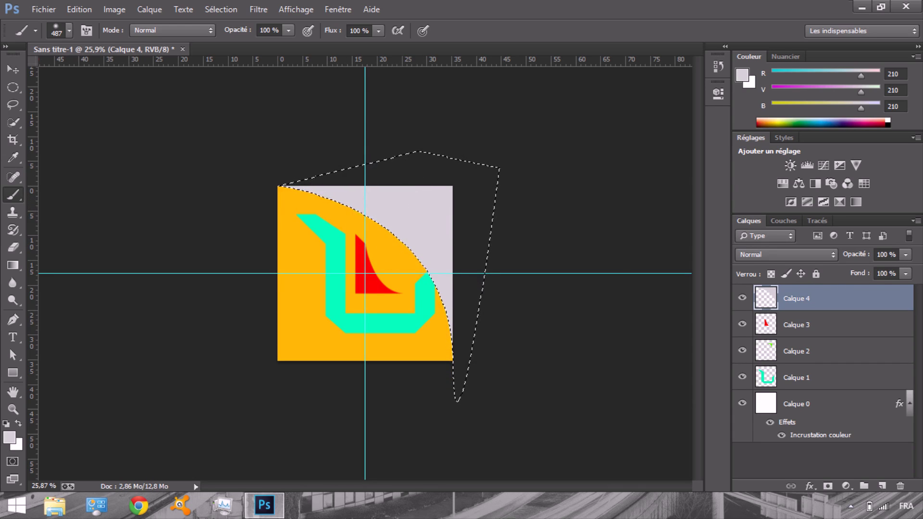
pyautogui.click(904, 255)
pyautogui.moveTo(888, 273); pyautogui.dragTo(861, 276)
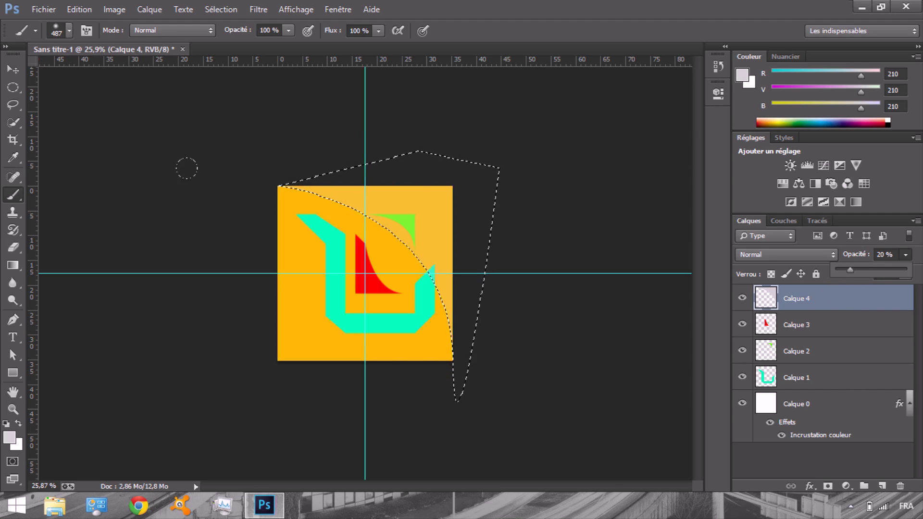
# Export the logo for the web as a transparent PNG-24 at 1000 x 1000 px, saved to the desktop (Bureau) as Sans-titre-1.
pyautogui.click(44, 7)
pyautogui.click(119, 197)
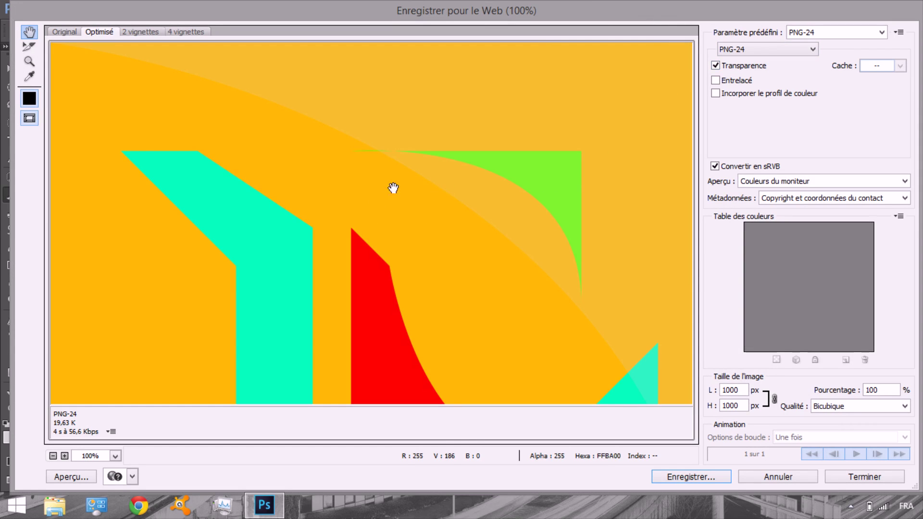
pyautogui.moveTo(423, 276); pyautogui.dragTo(398, 29)
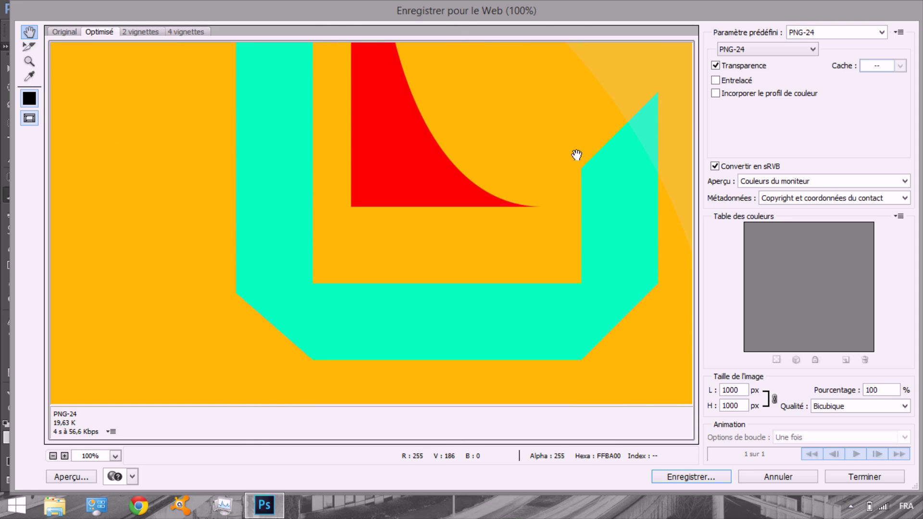
pyautogui.moveTo(397, 97); pyautogui.dragTo(388, 329)
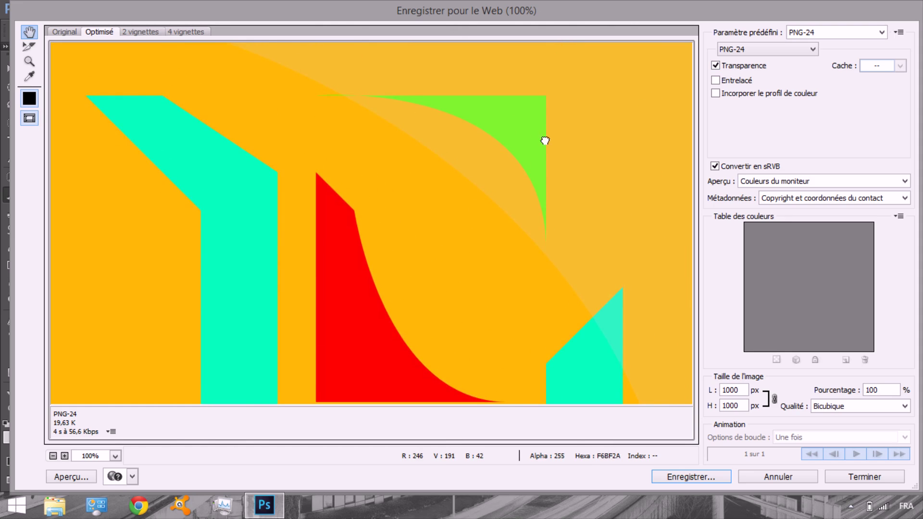
pyautogui.click(676, 475)
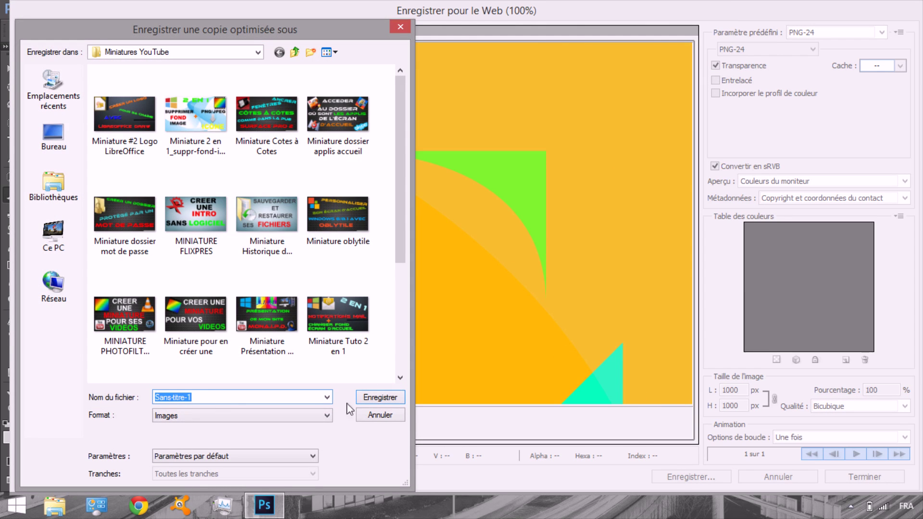
pyautogui.click(53, 137)
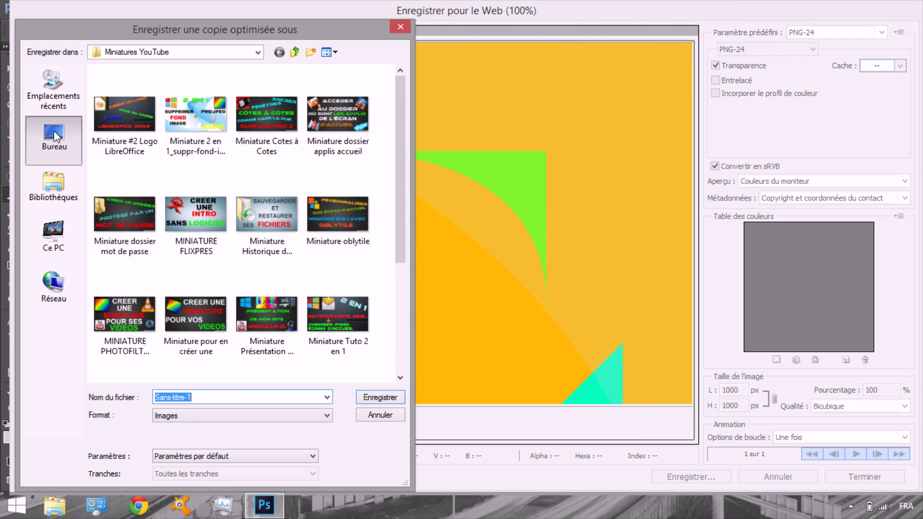
pyautogui.click(366, 402)
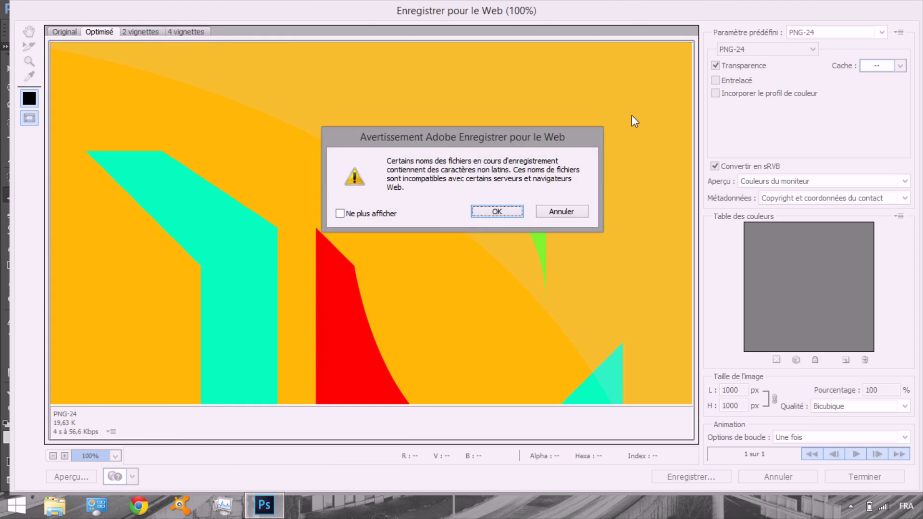
pyautogui.click(497, 211)
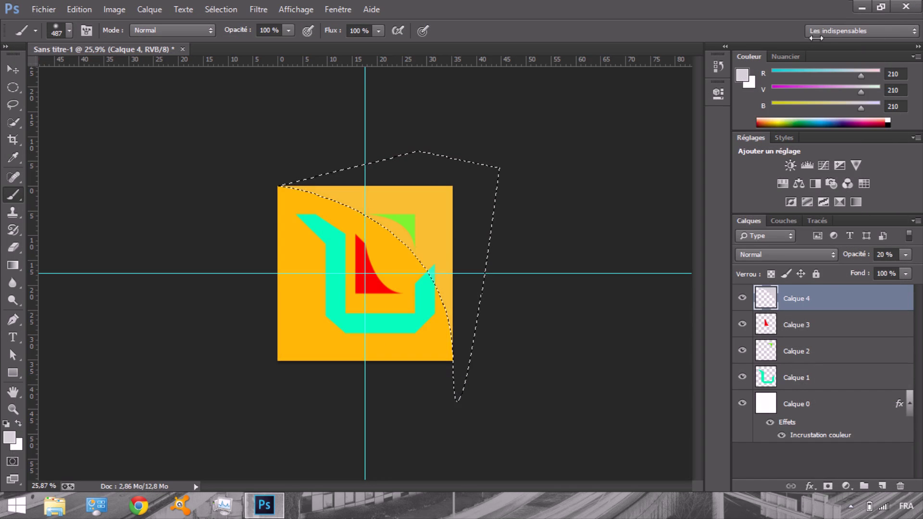
# Quit Photoshop without saving the changes to the Sans titre-1 document.
pyautogui.click(905, 7)
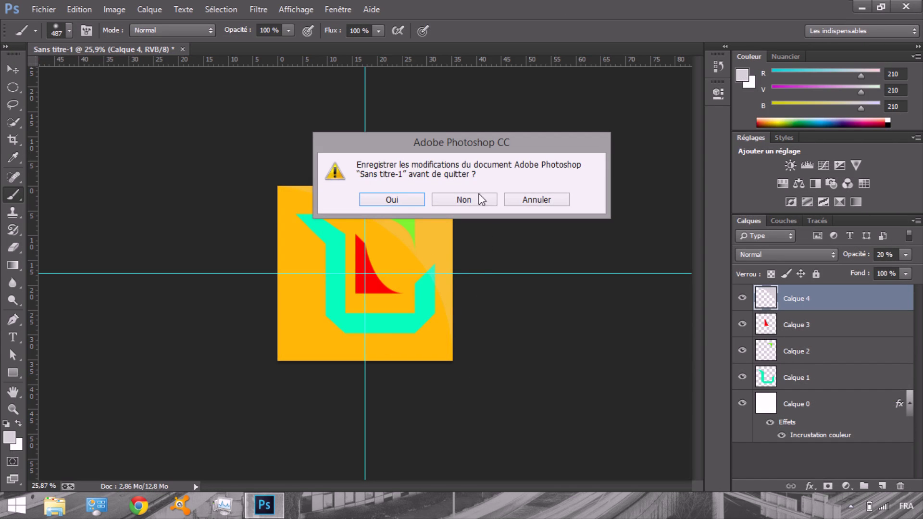
pyautogui.click(464, 199)
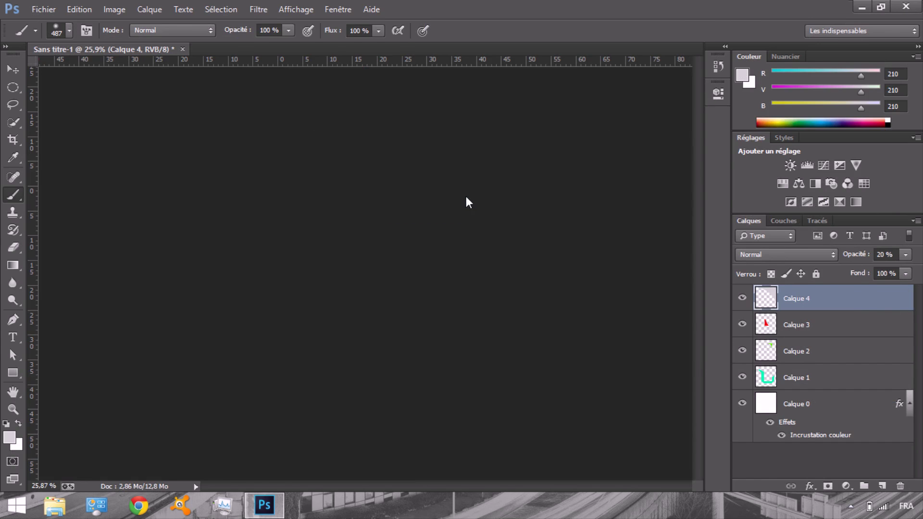
# Move the exported Sans-titre-1 image to the middle of the desktop, view it in Photo Gallery and check its file details.
pyautogui.moveTo(25, 20); pyautogui.dragTo(405, 203)
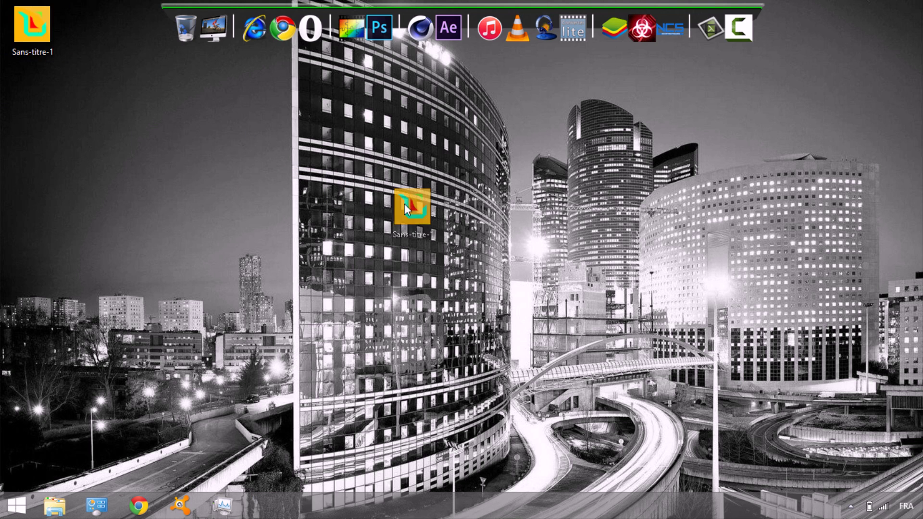
pyautogui.moveTo(448, 229); pyautogui.dragTo(414, 277)
pyautogui.doubleClick(414, 278)
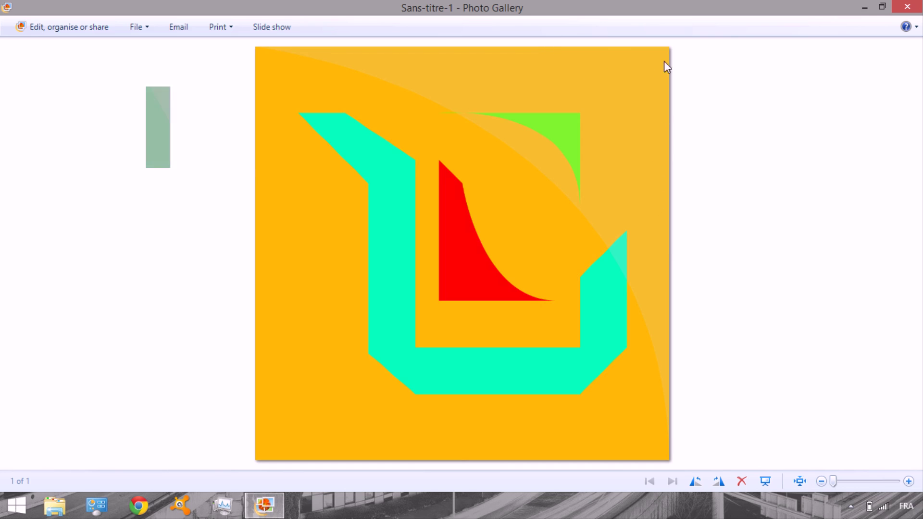
pyautogui.click(906, 7)
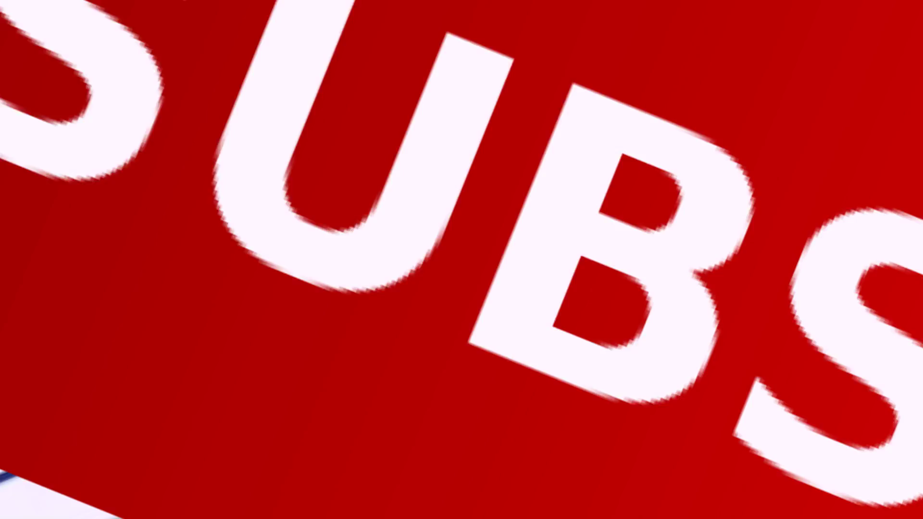
pyautogui.moveTo(418, 288); pyautogui.dragTo(449, 201)
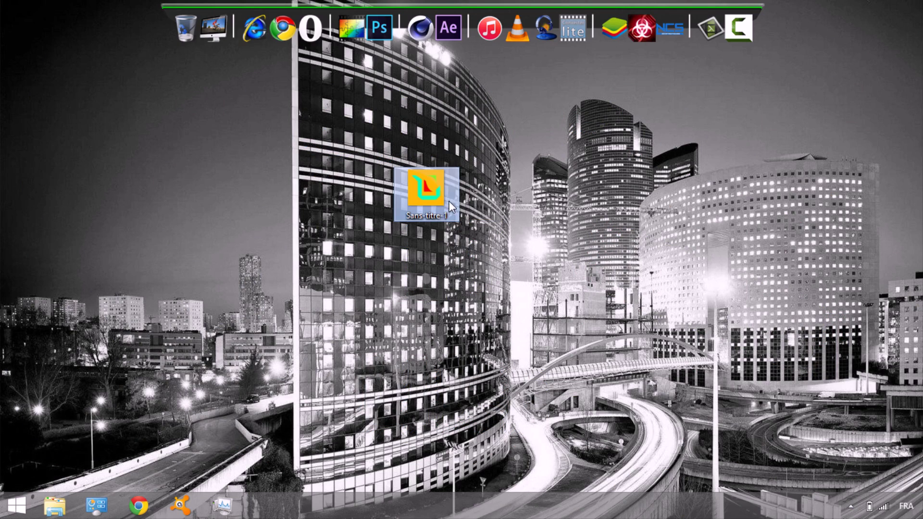
pyautogui.moveTo(423, 196)
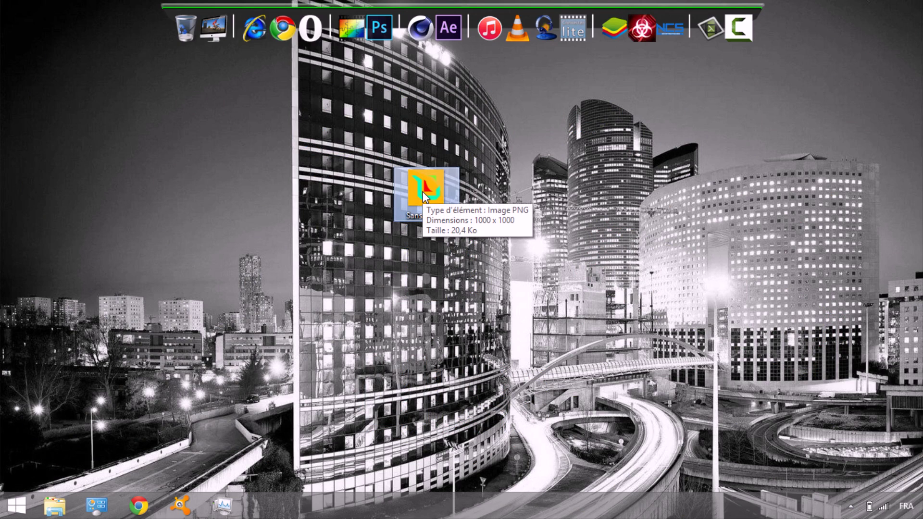